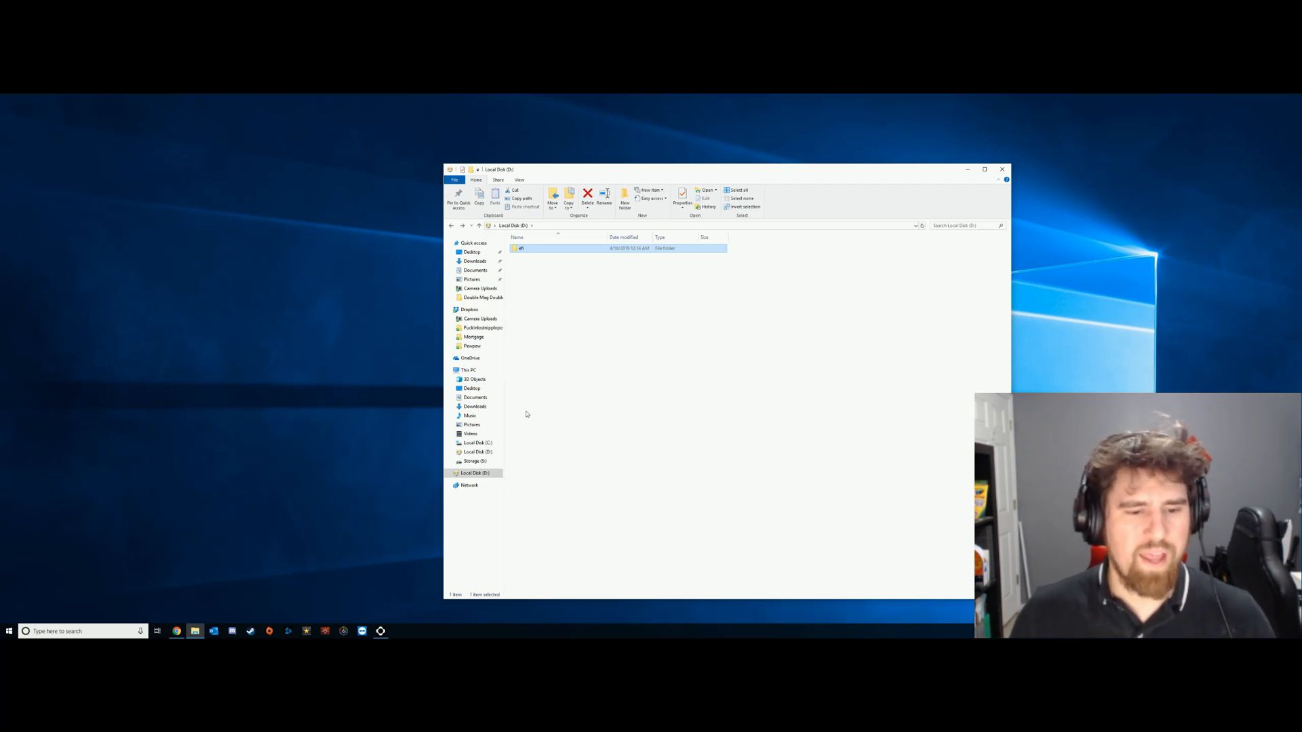
Check the format settings offered for the removable Local Disk (D:), and leave without formatting
right_click(477, 474)
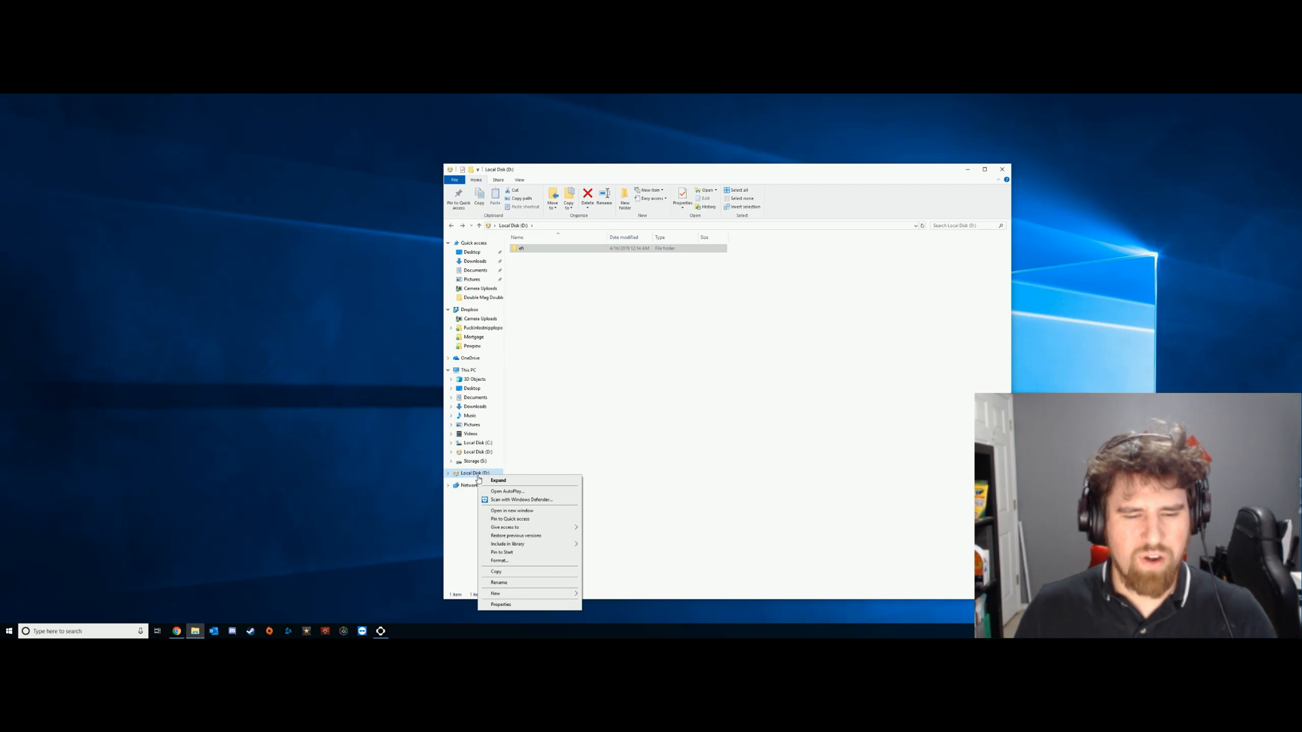
click(500, 561)
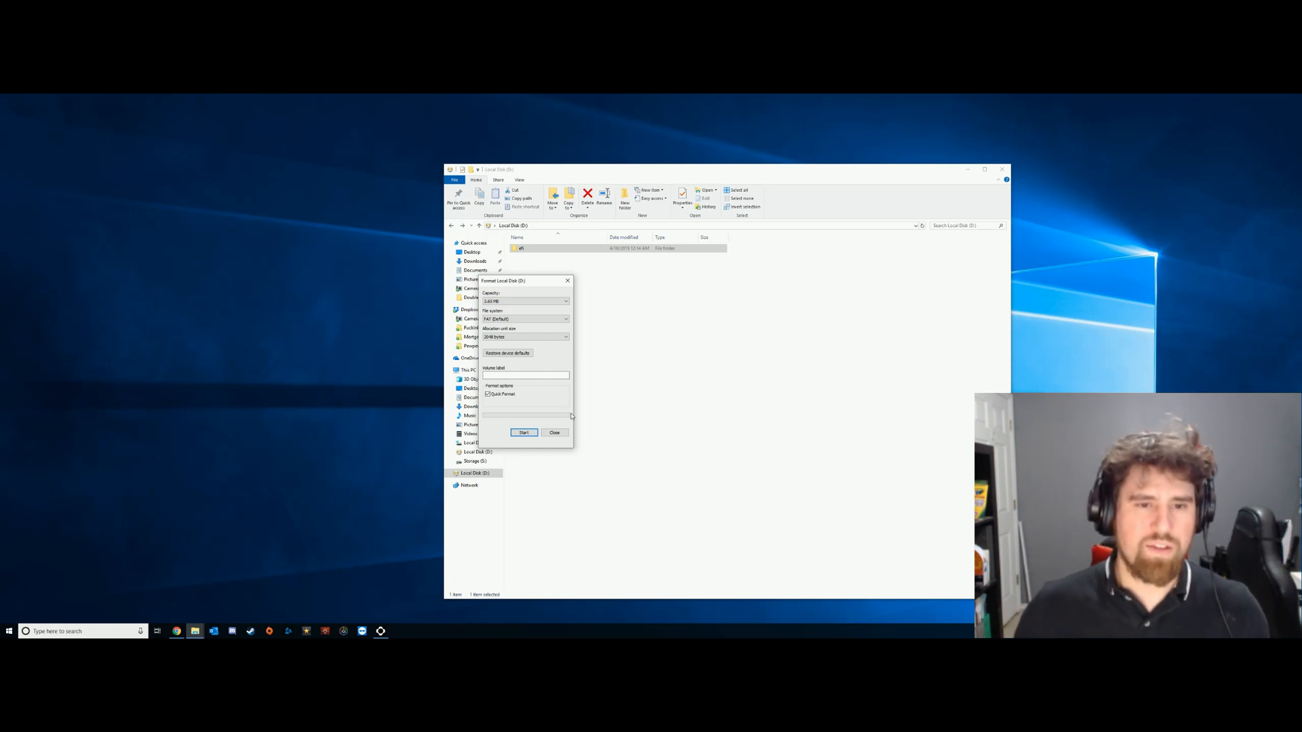
click(680, 450)
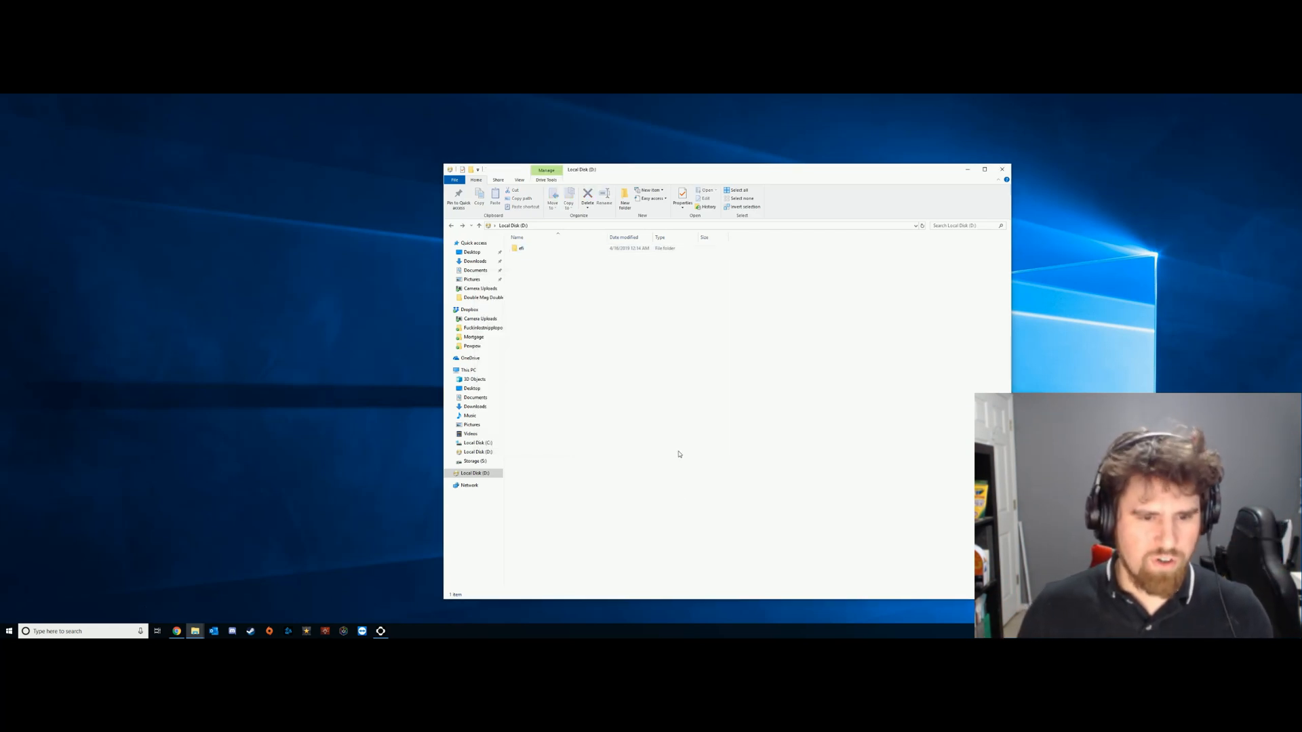
View the contents of Local Disk (C:) and the Storage drive, and return to Local Disk (D:)
click(475, 444)
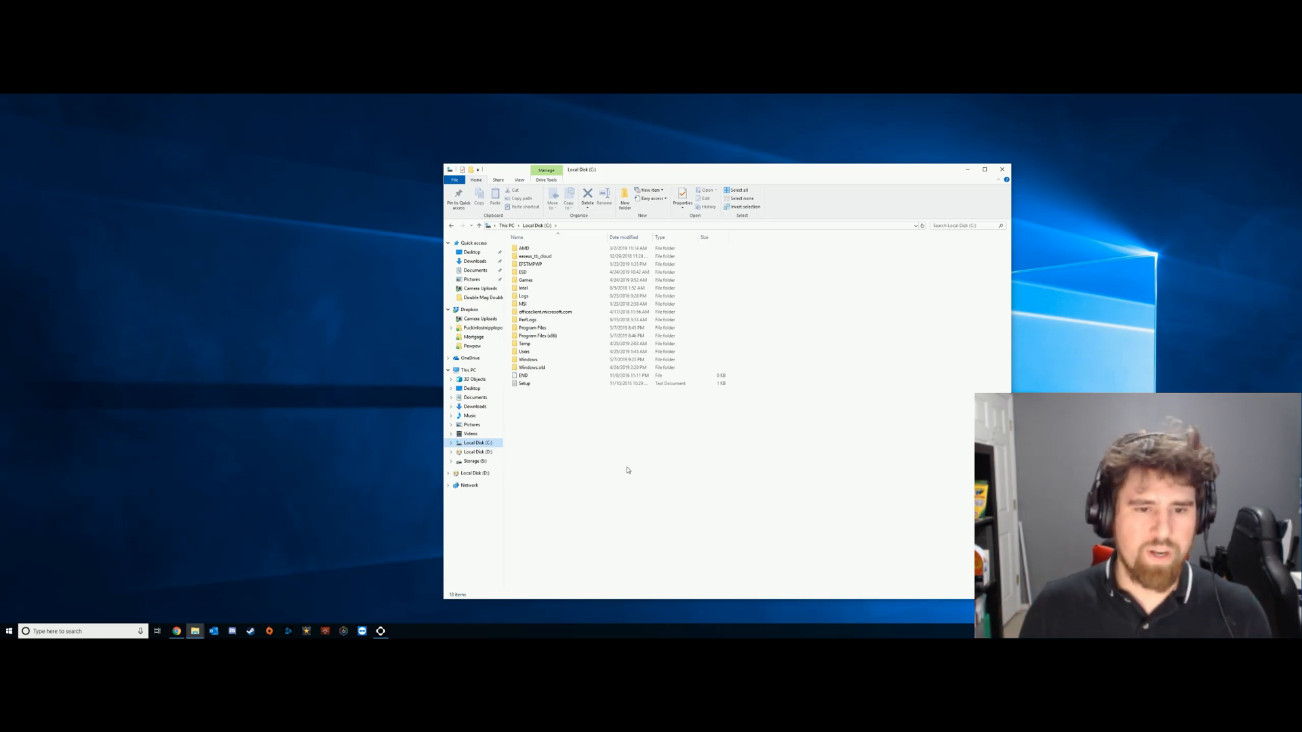
click(474, 461)
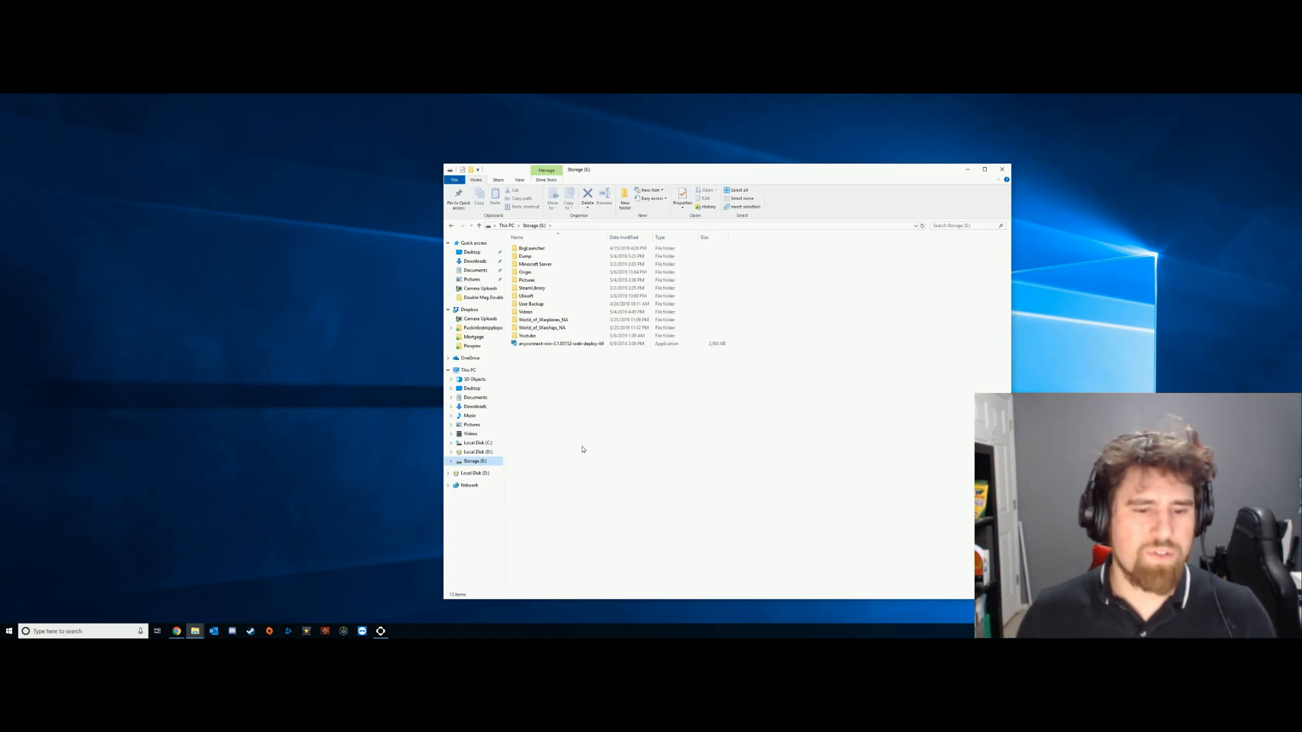
click(475, 473)
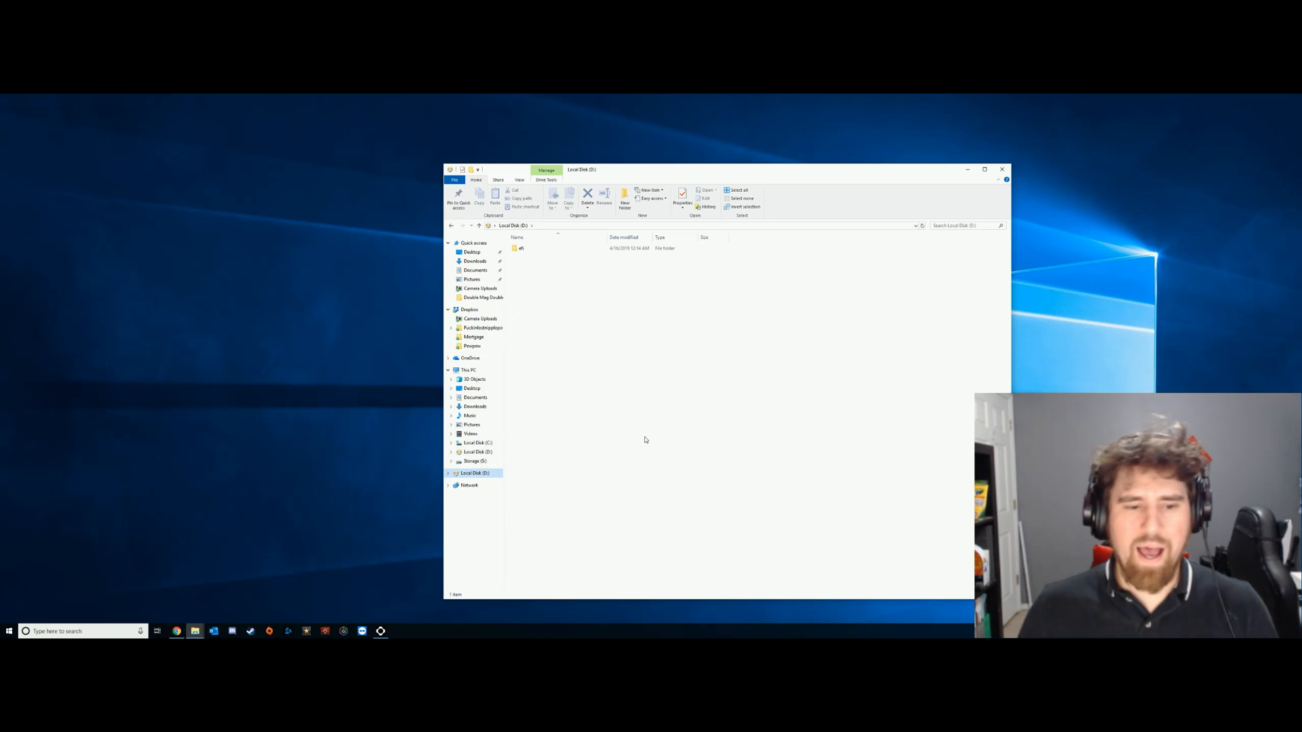
Inspect the capacity choices for formatting Local Disk (D:), and look inside the only folder on that drive
right_click(485, 475)
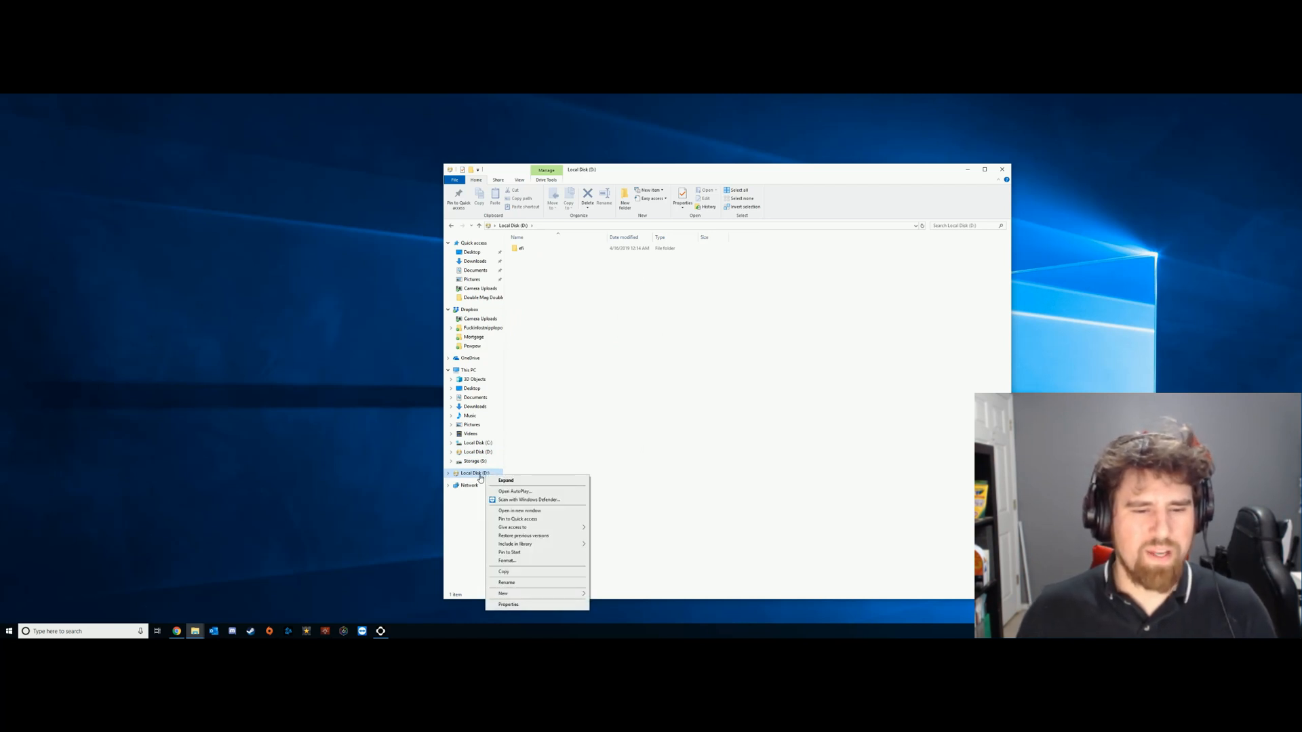
click(507, 561)
click(528, 301)
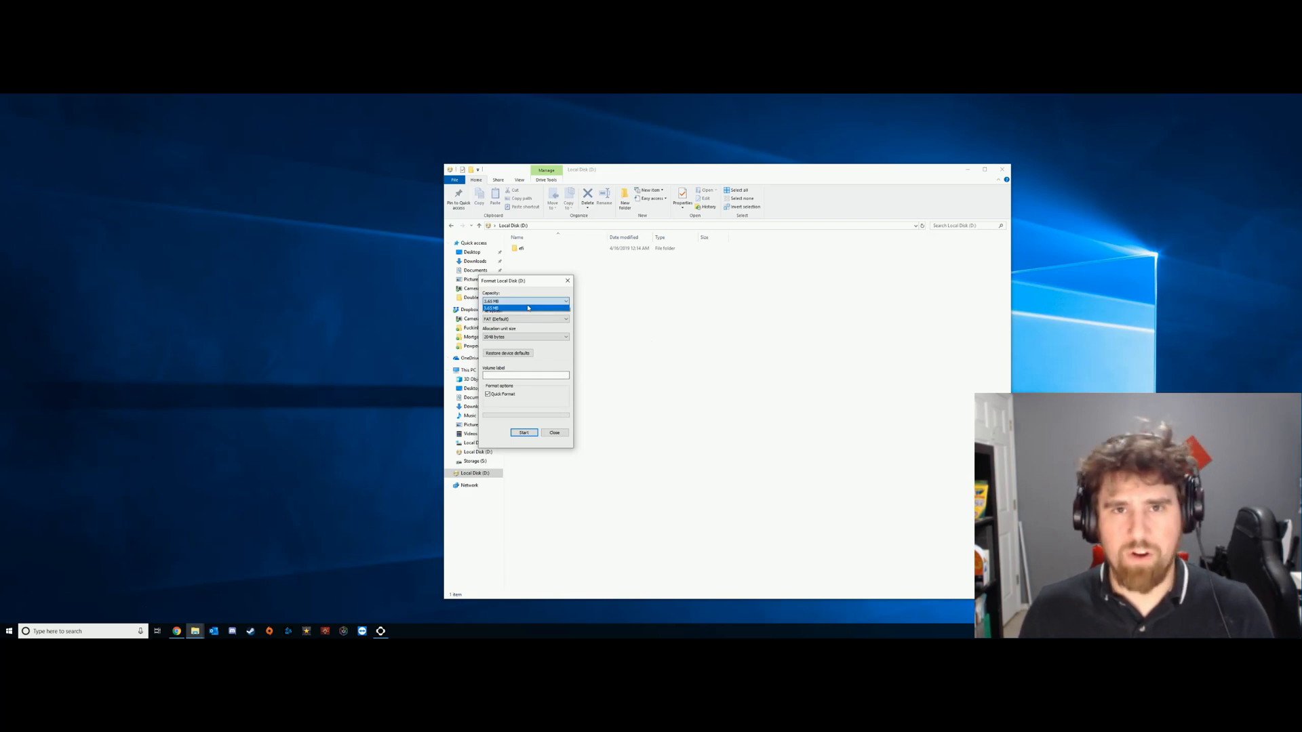
click(511, 308)
click(567, 280)
double_click(521, 248)
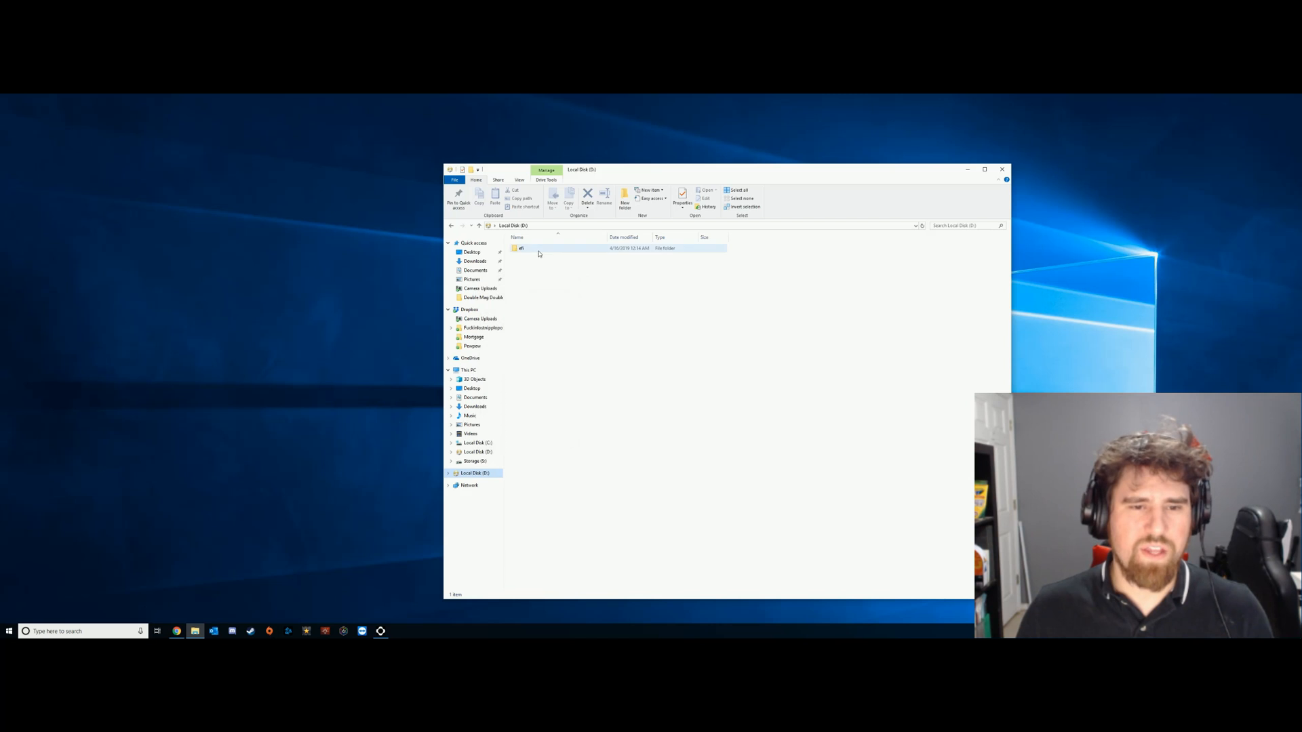
key(alt+Left)
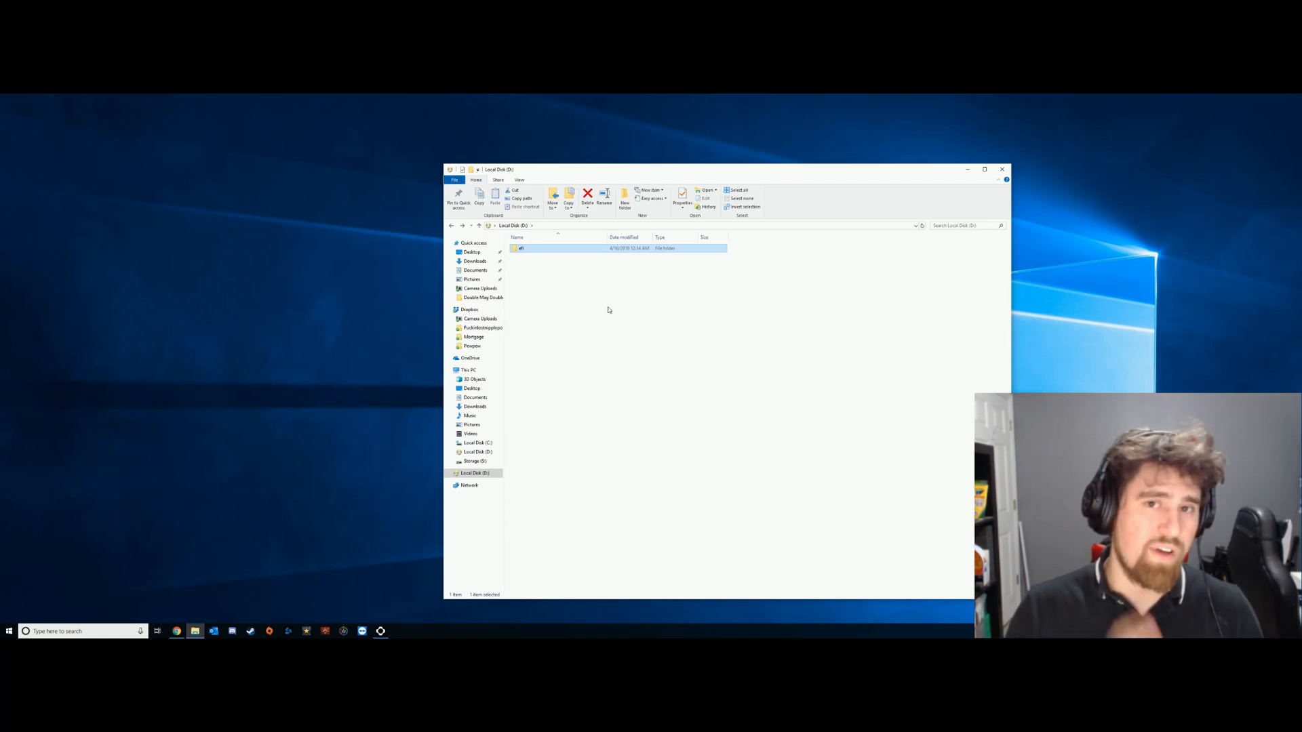
Search Windows for "disk man" and open the tool for creating and formatting hard disk partitions
key(super)
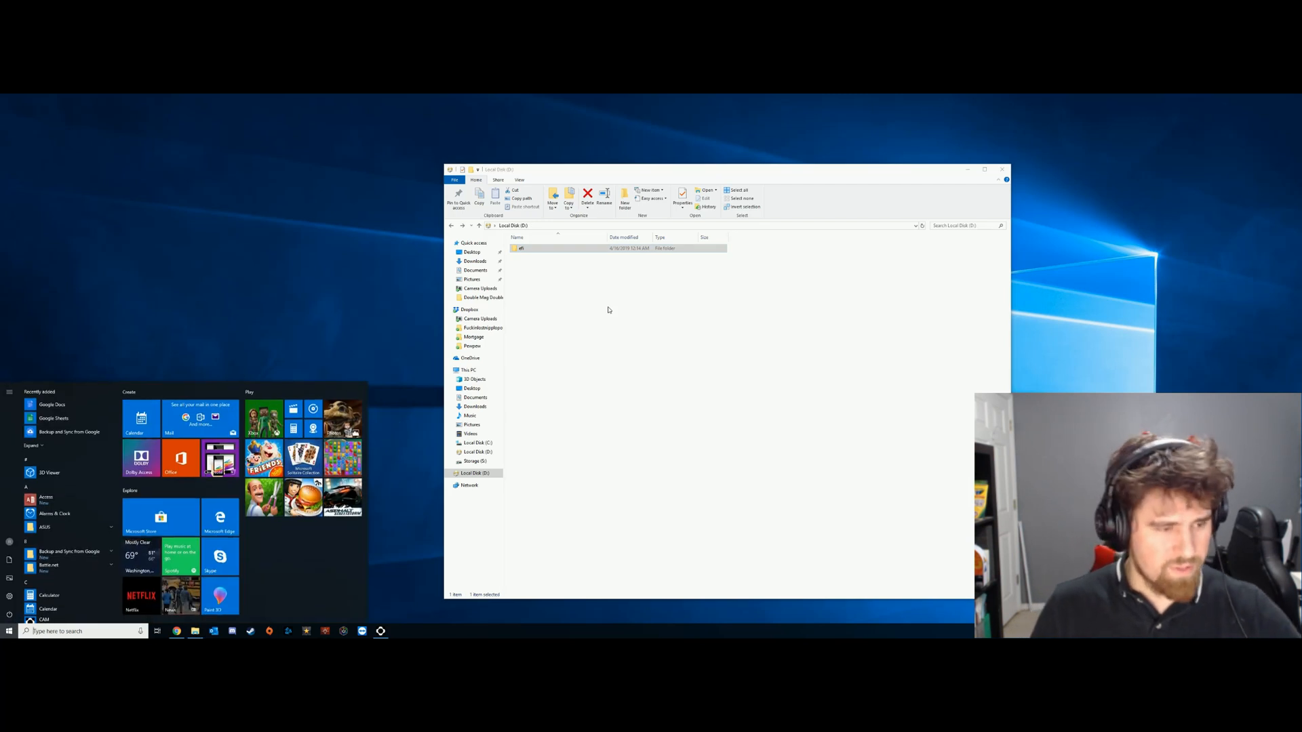
text(disk p)
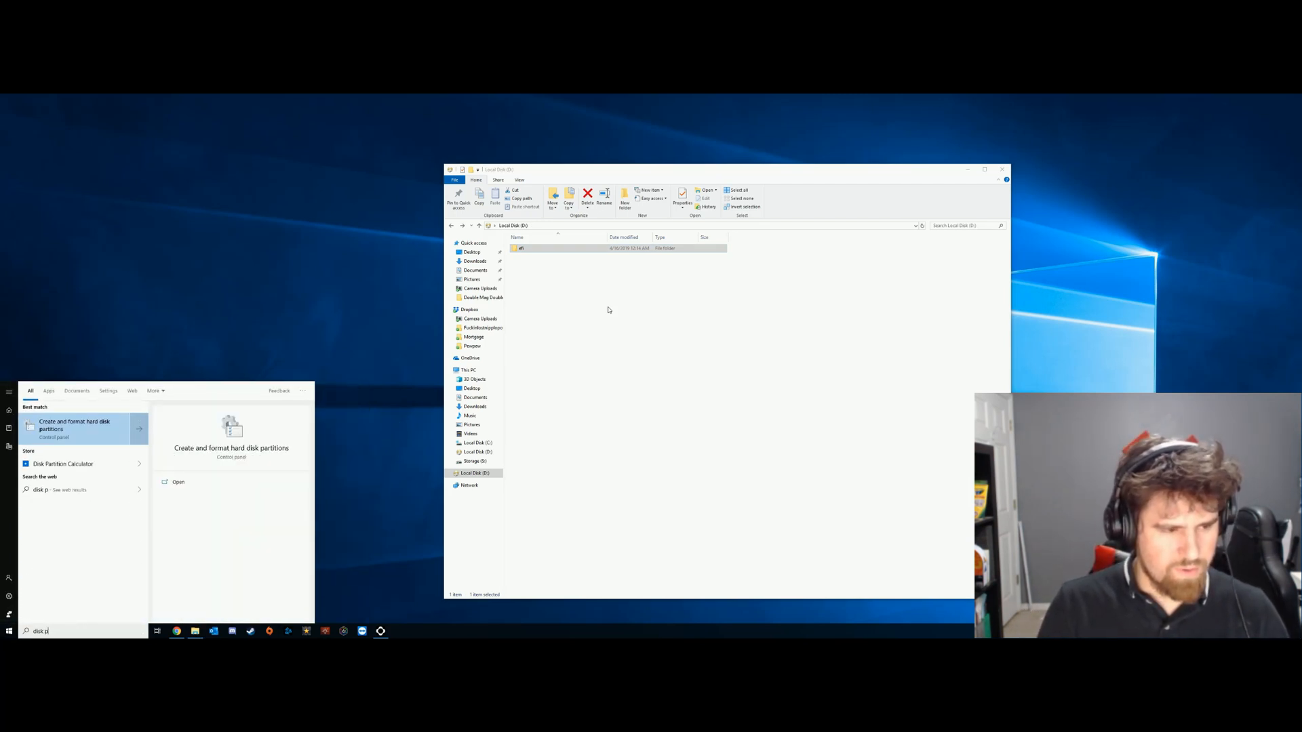
key(BackSpace)
text(man)
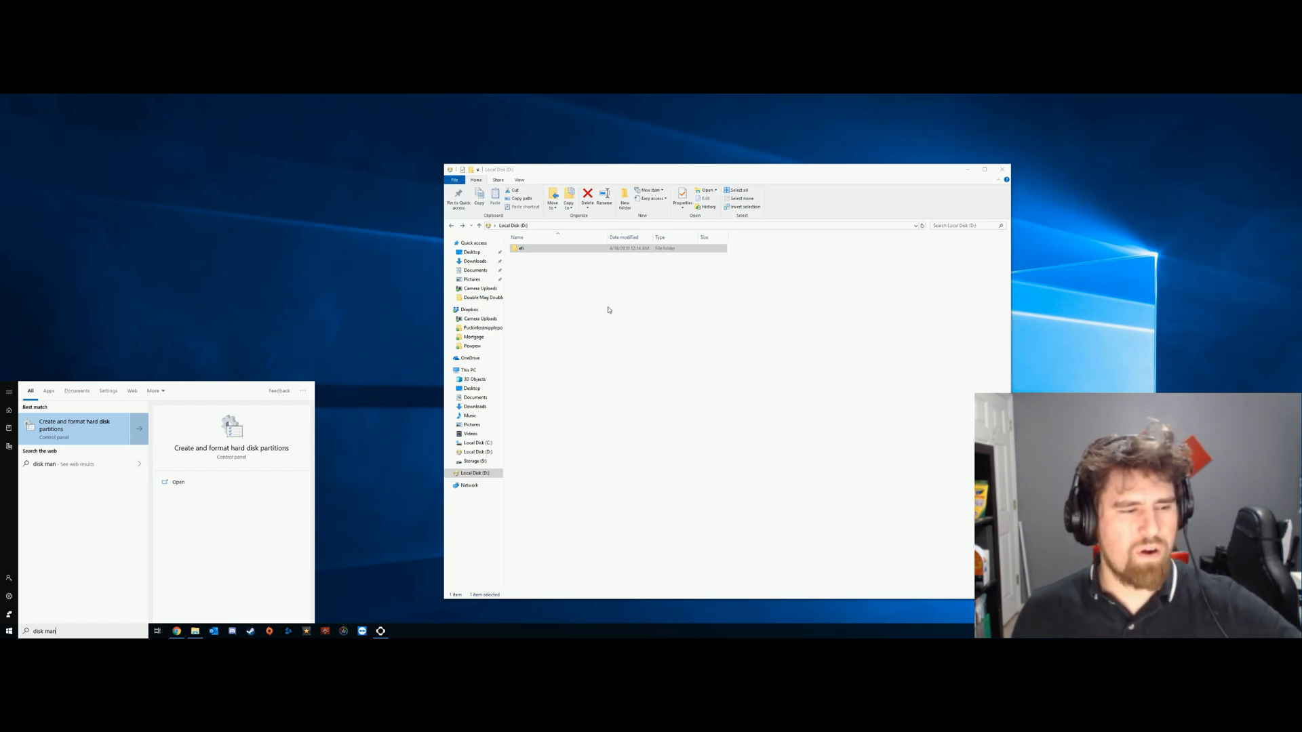
click(115, 433)
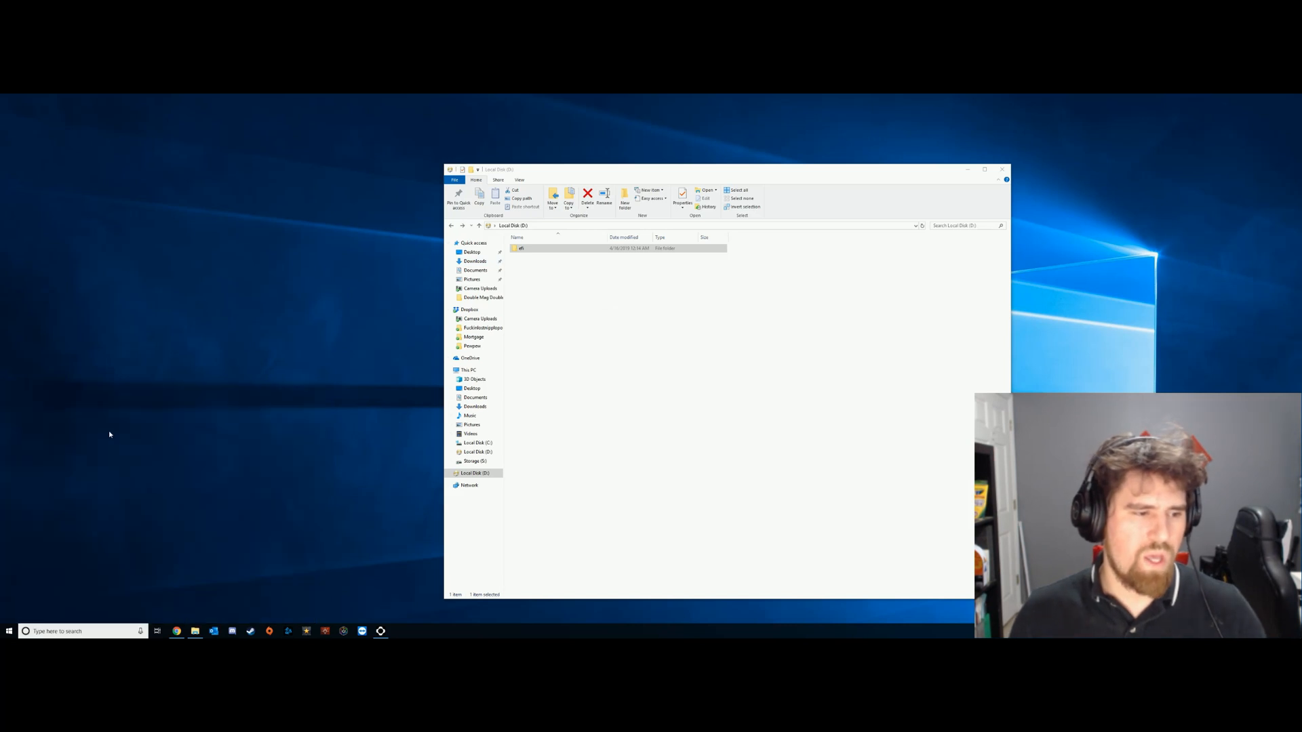
Close File Explorer, and reposition and enlarge the Disk Management window to show every disk
drag(250, 145, 739, 194)
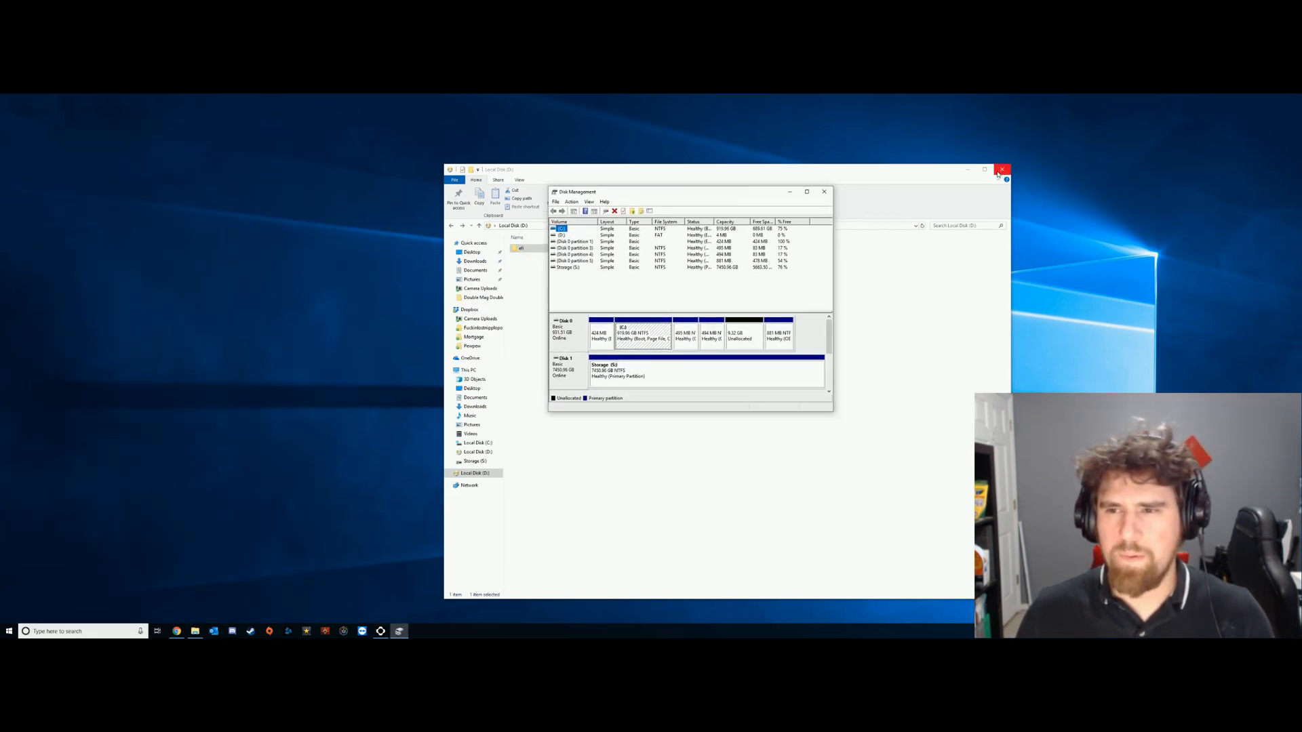
click(1002, 170)
drag(714, 193, 622, 150)
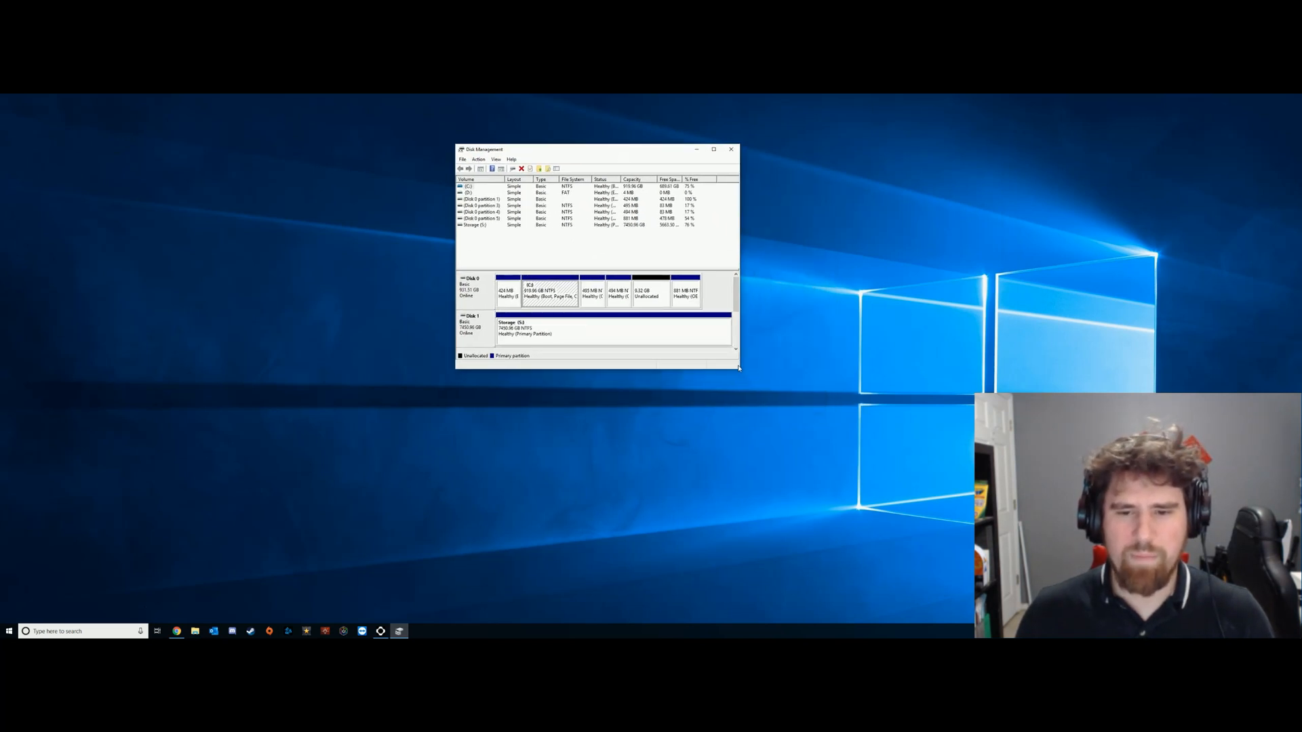
drag(742, 371, 905, 506)
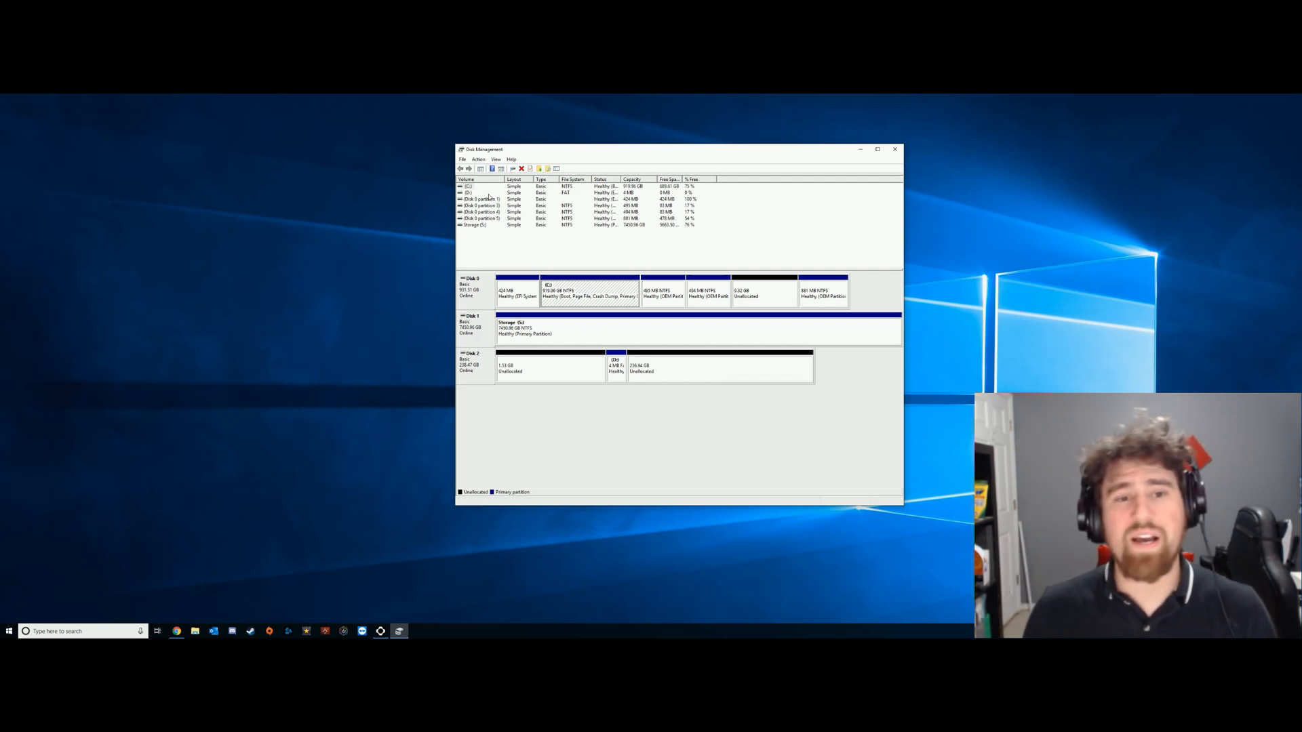
Inspect the partition layouts of Disk 0, Disk 1 and Disk 2 to identify the USB drive
click(480, 291)
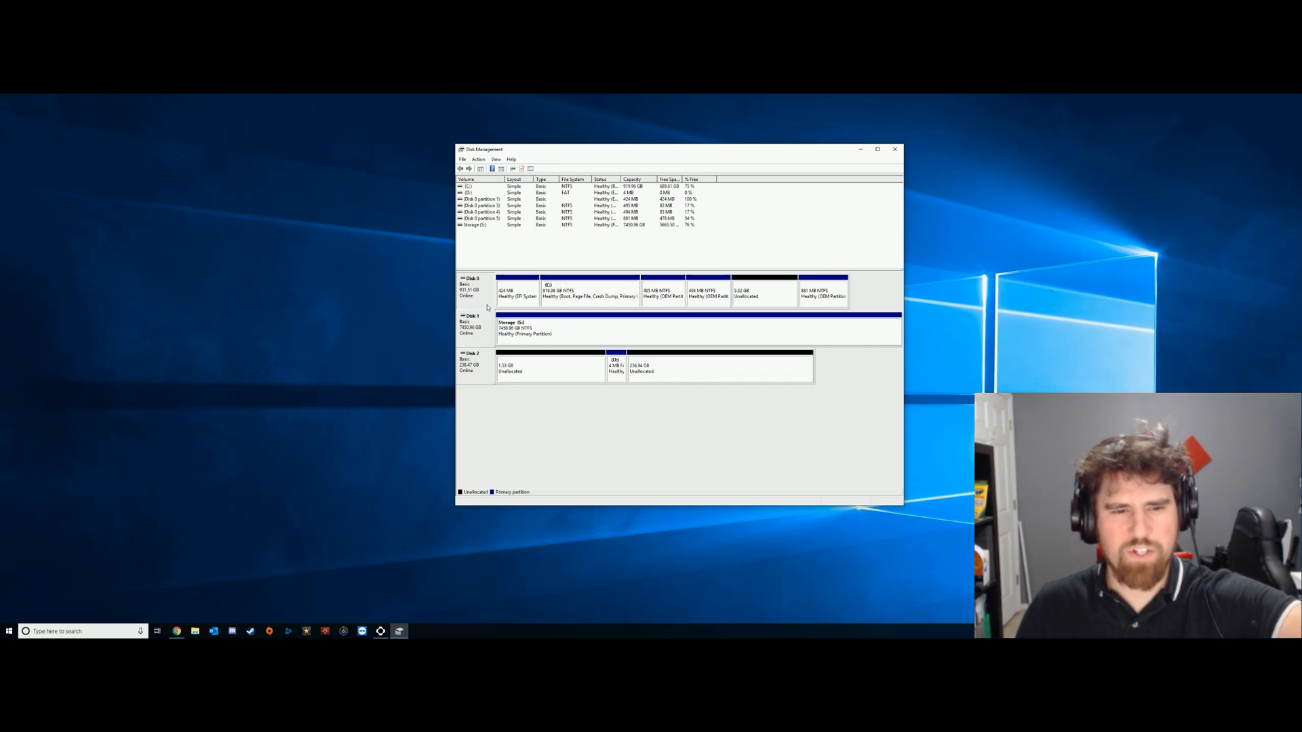
click(483, 321)
click(481, 363)
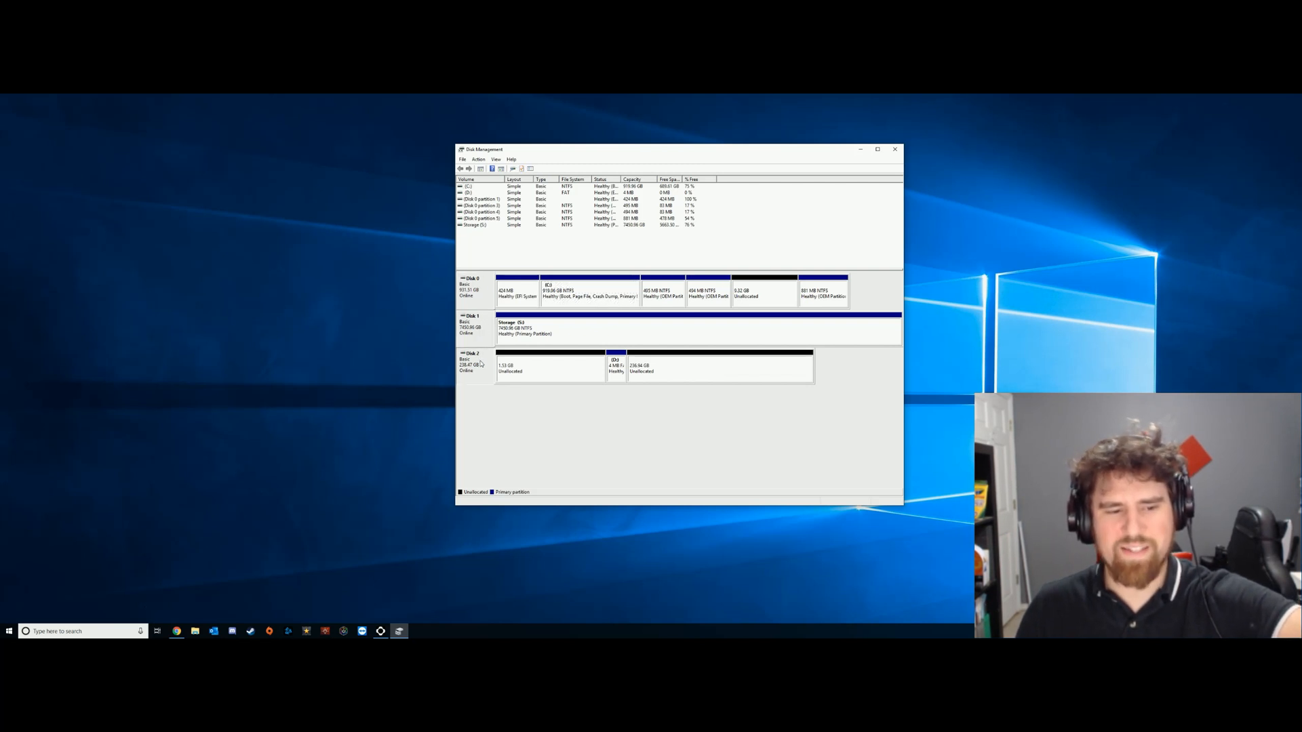
click(484, 305)
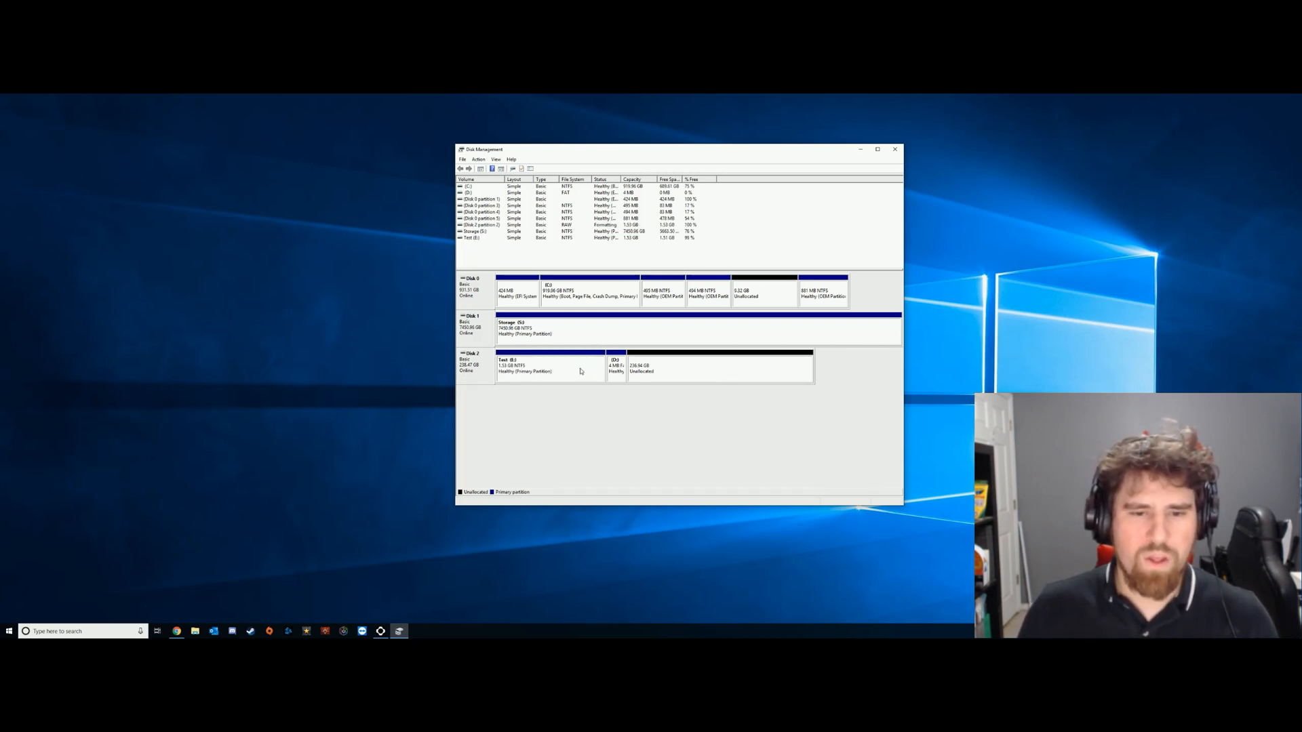
Delete the Test (E:) volume at the start of Disk 2
right_click(581, 371)
click(552, 387)
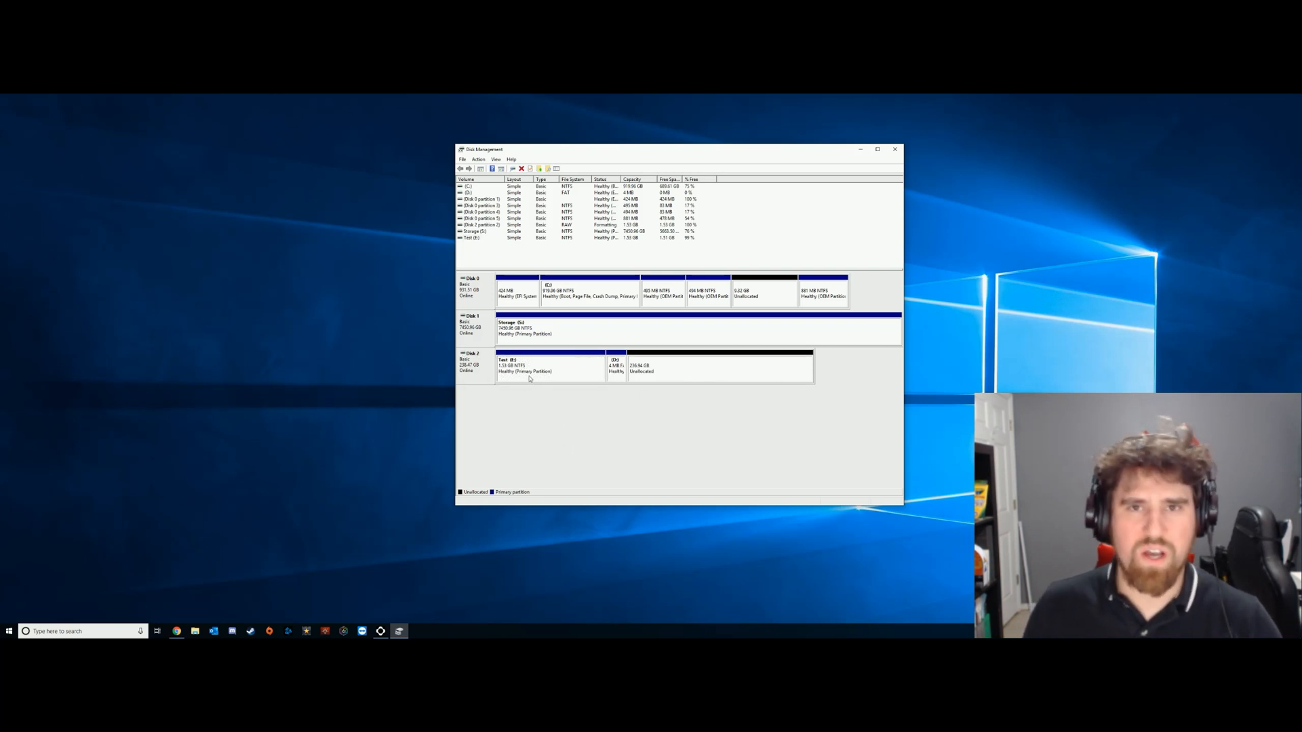
right_click(615, 369)
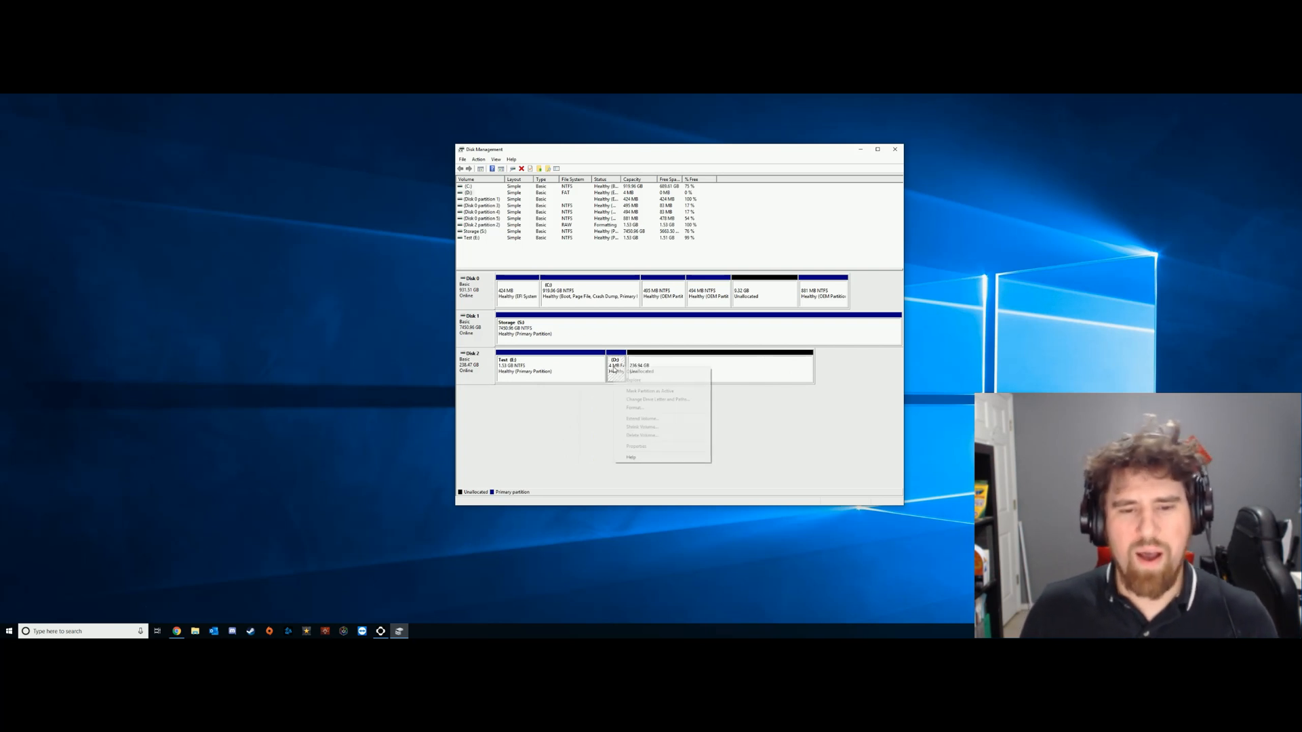
right_click(571, 364)
click(596, 433)
click(680, 390)
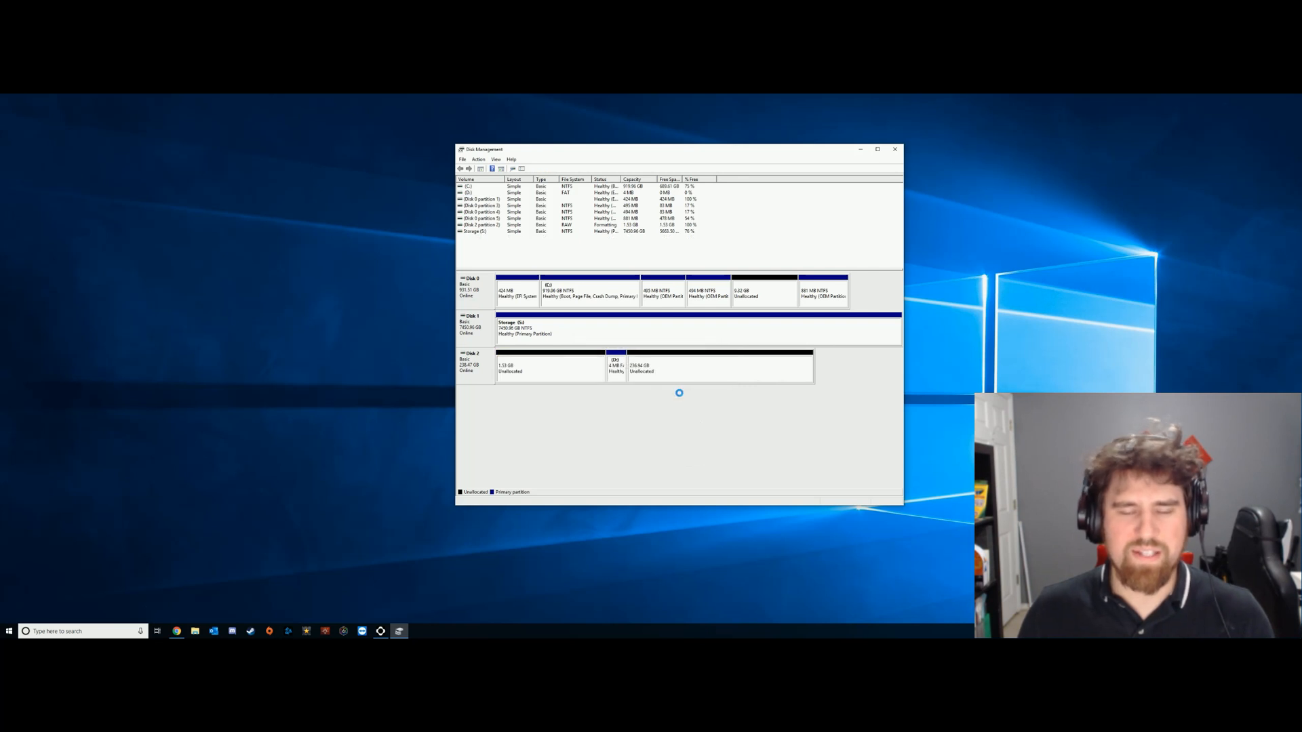
Check which operations are available for the small 4 MB partition on Disk 2
click(618, 370)
right_click(617, 366)
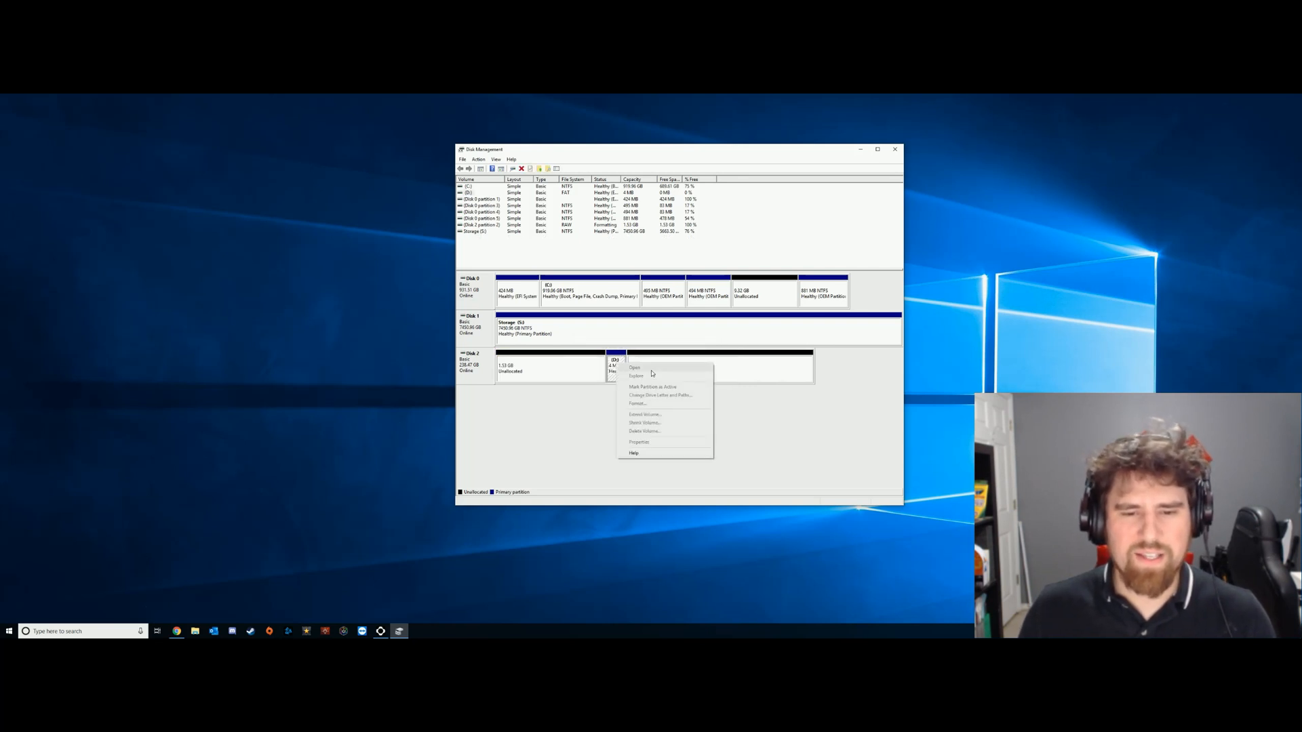
click(745, 418)
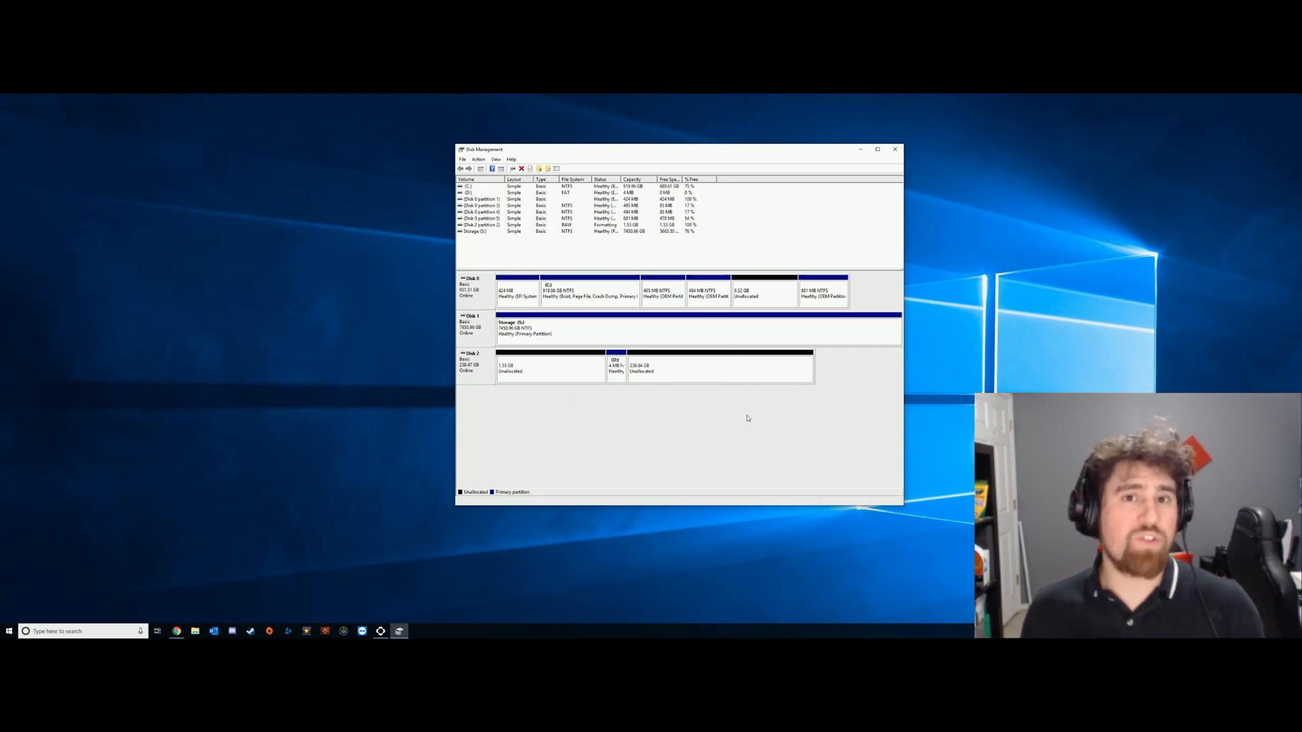
key(super)
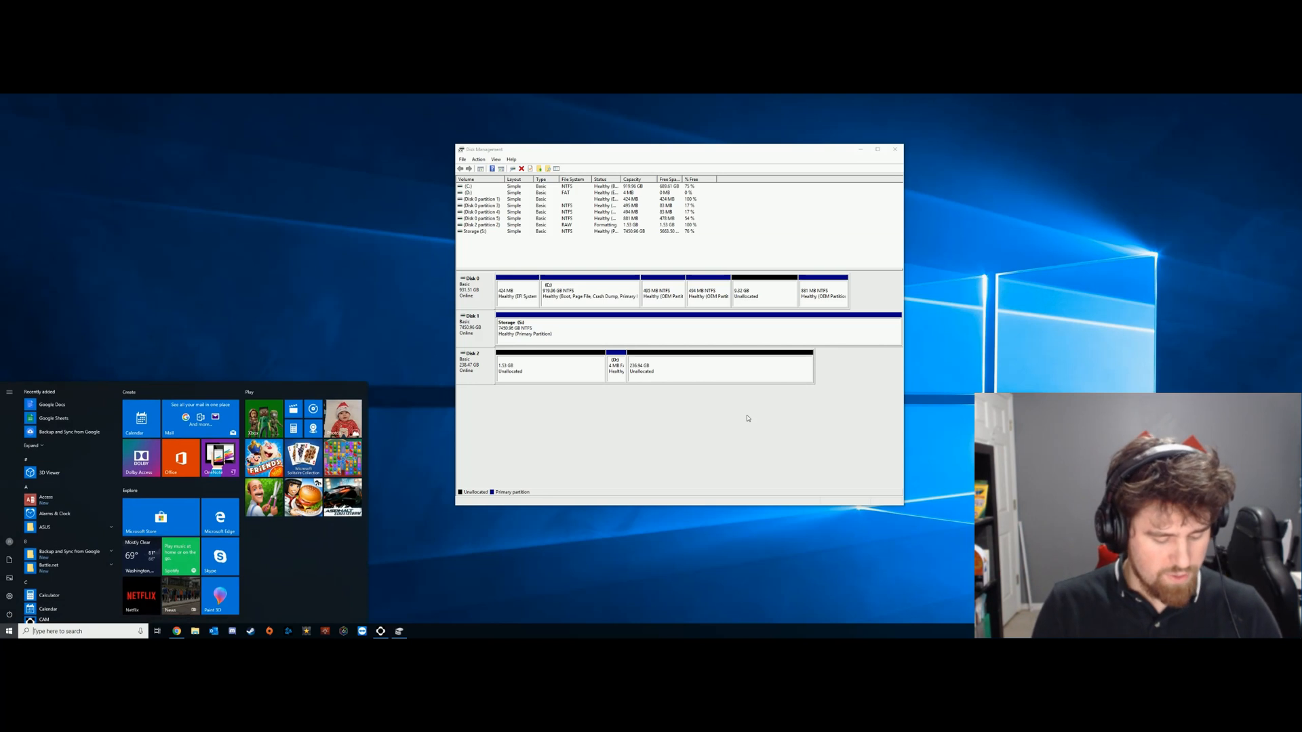
text(cmd)
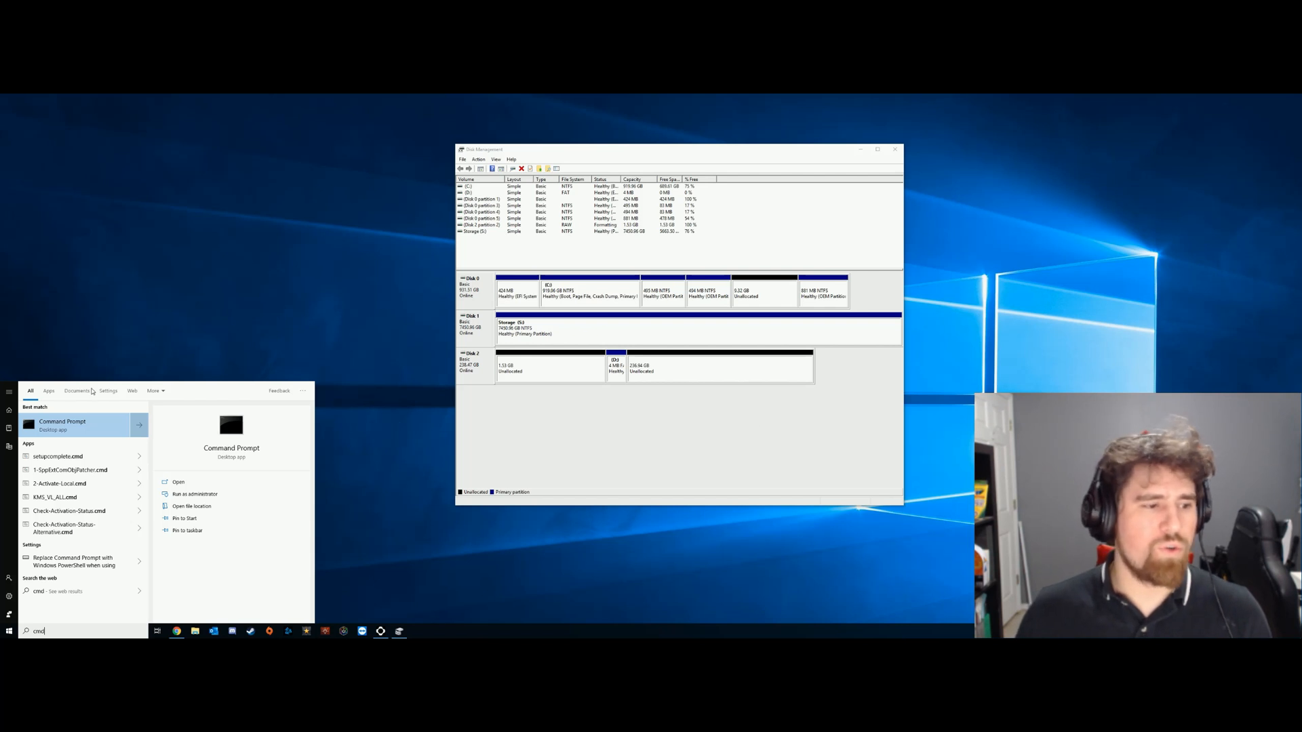
right_click(86, 426)
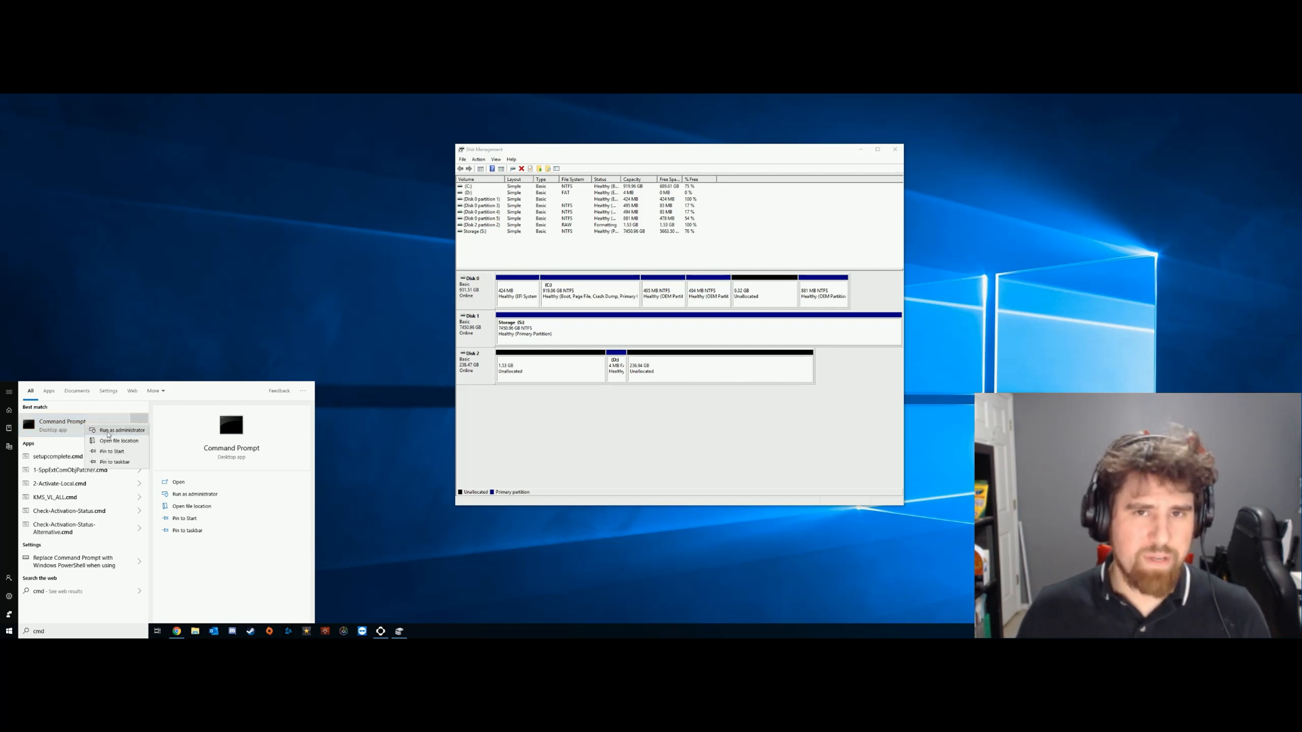
click(108, 431)
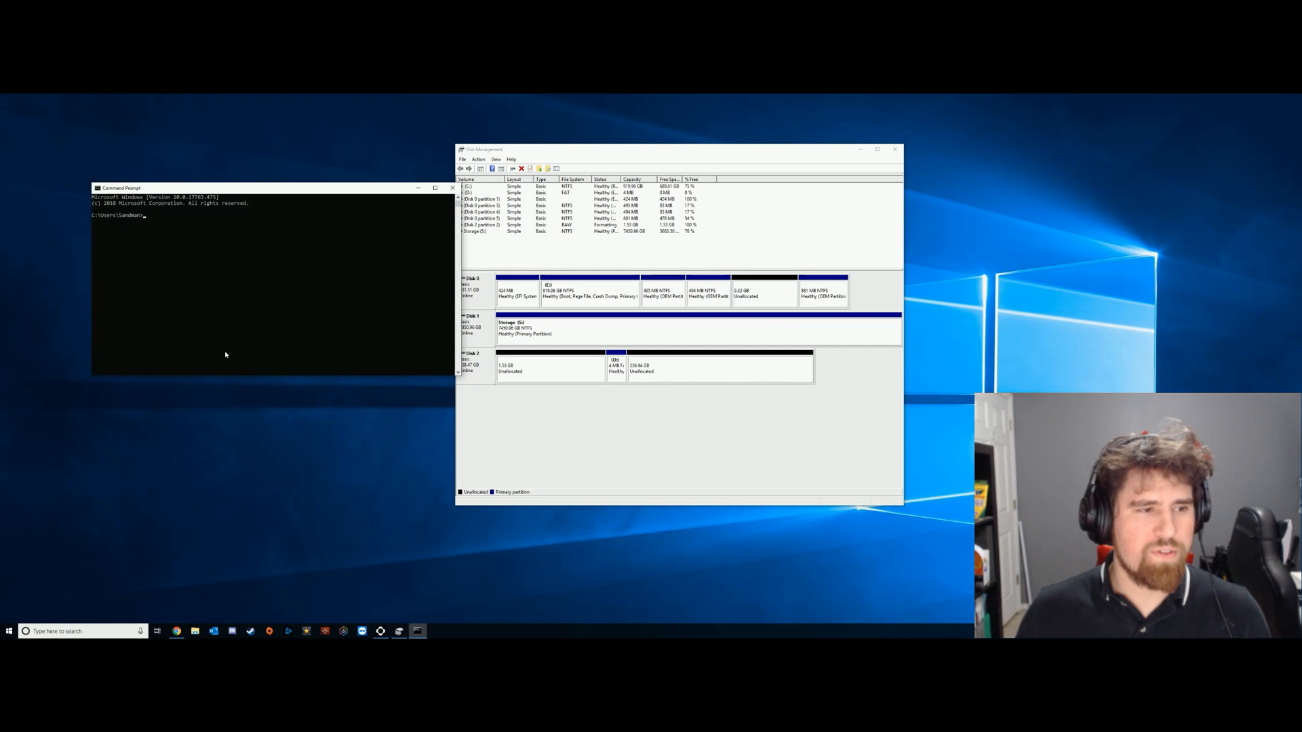
click(453, 188)
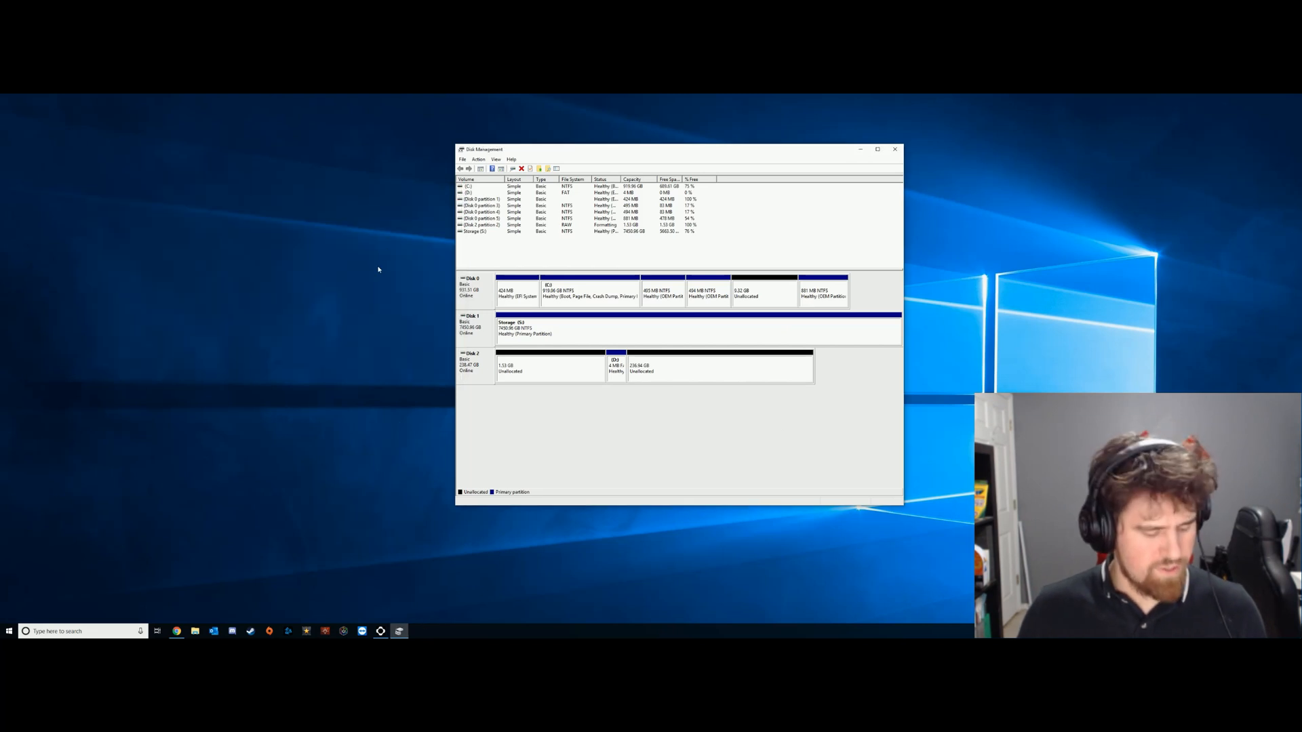
Open Command Prompt as administrator, approve the elevation request, and place its window over Disk Management
key(super)
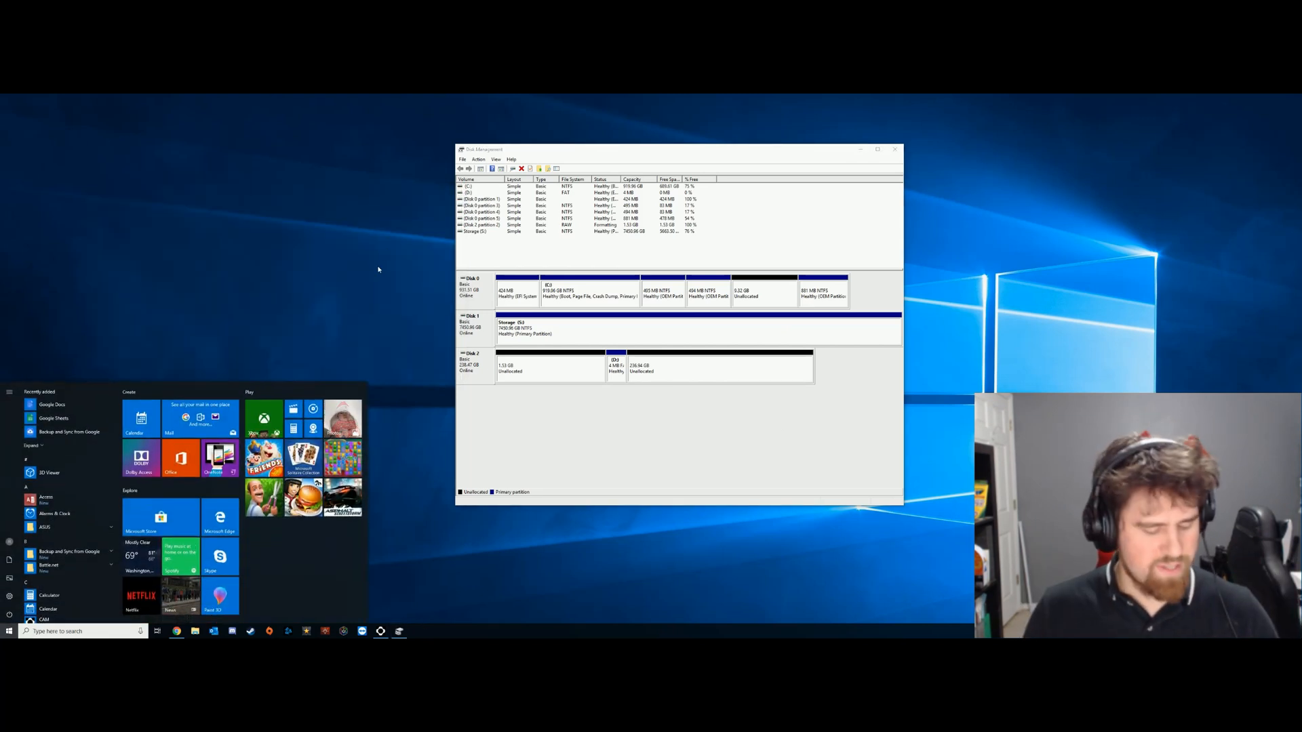
text(cmd)
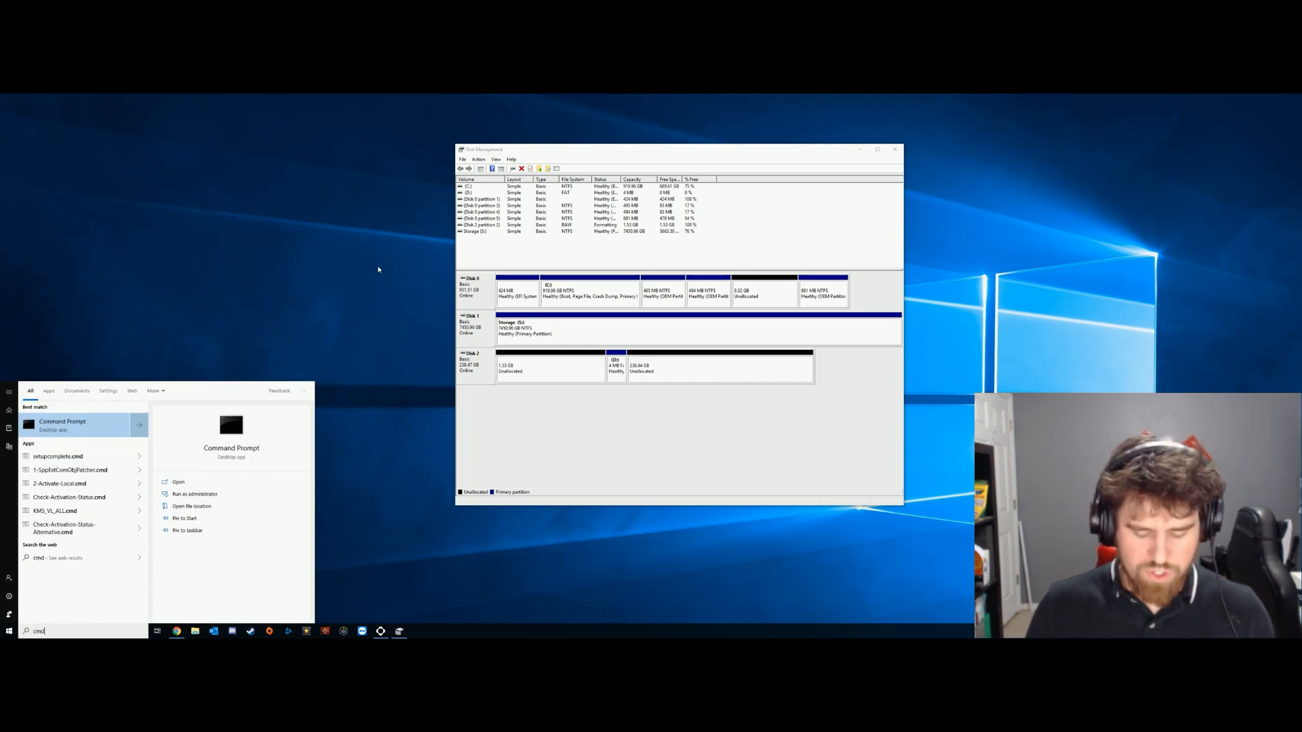
key(ctrl+shift+Return)
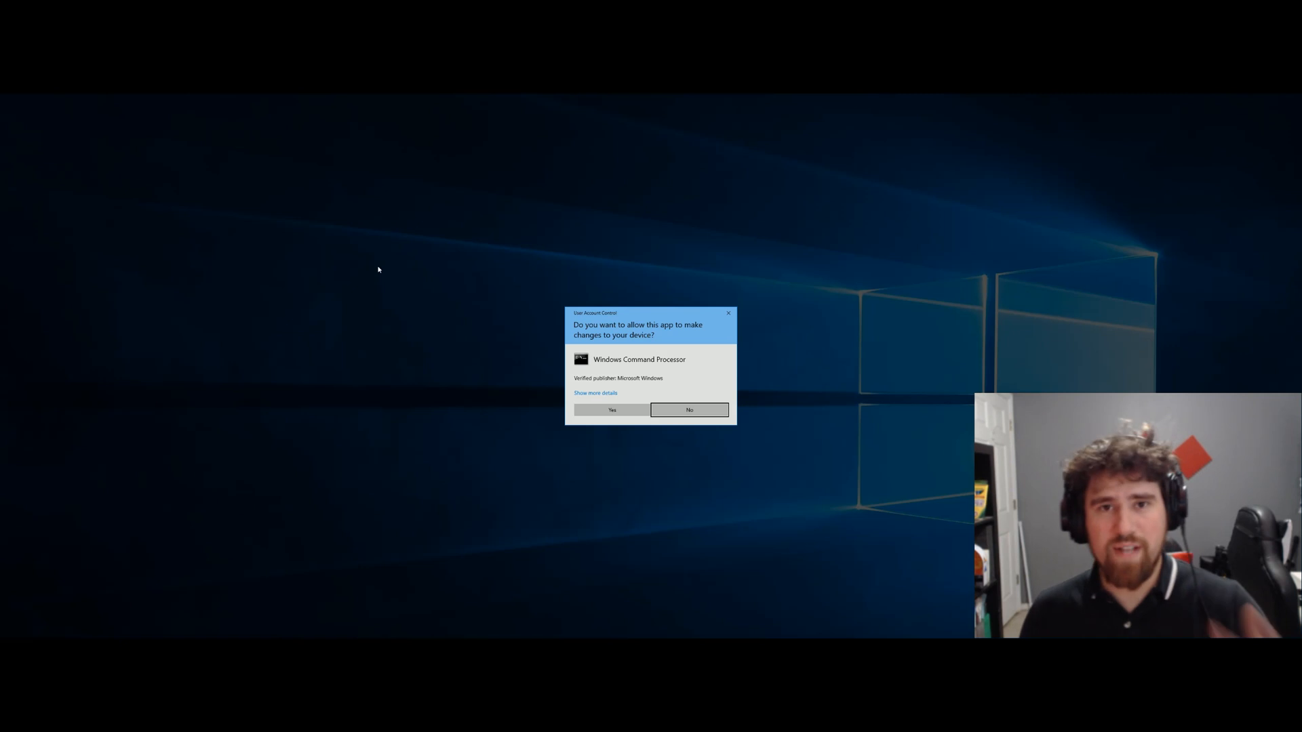
key(Left)
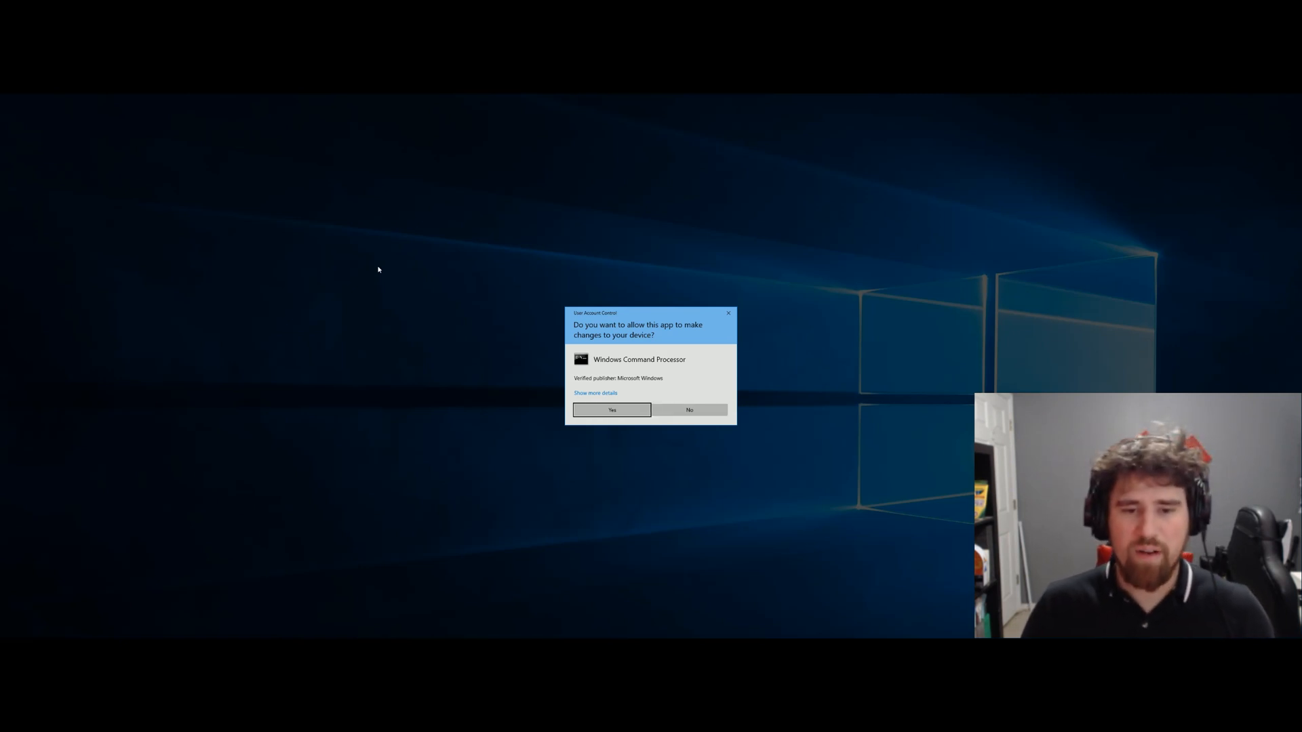
key(Return)
drag(334, 199, 709, 213)
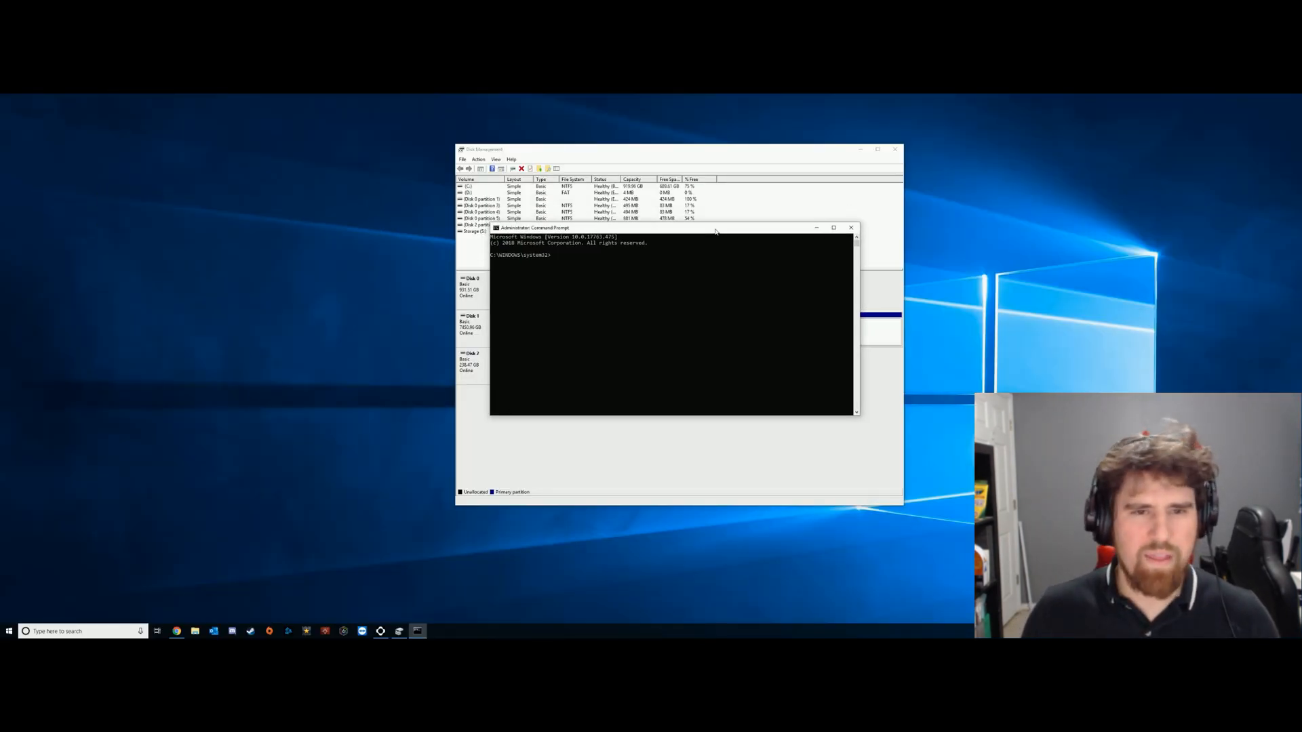
Close Disk Management, start diskpart from Command Prompt, and place its window in the middle of the desktop
click(900, 153)
click(597, 252)
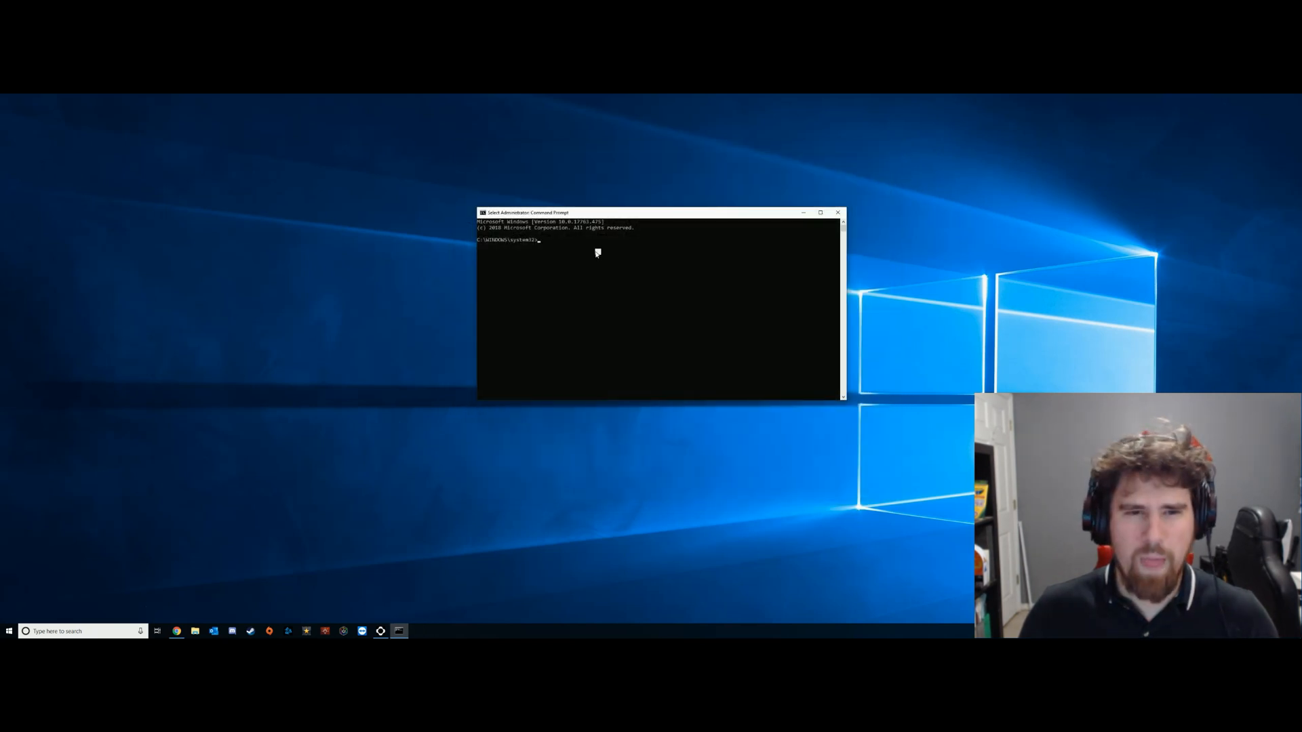
click(568, 235)
click(561, 246)
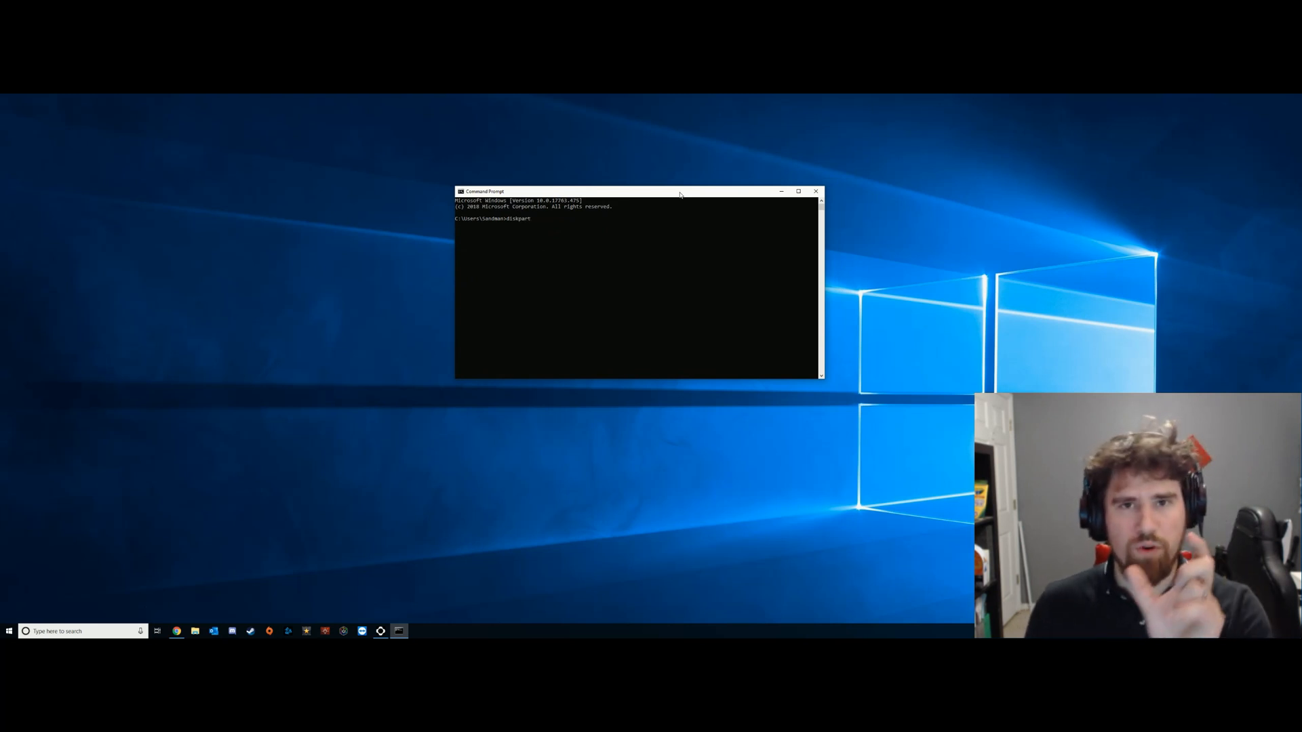
key(Return)
drag(332, 225, 550, 228)
drag(293, 226, 618, 195)
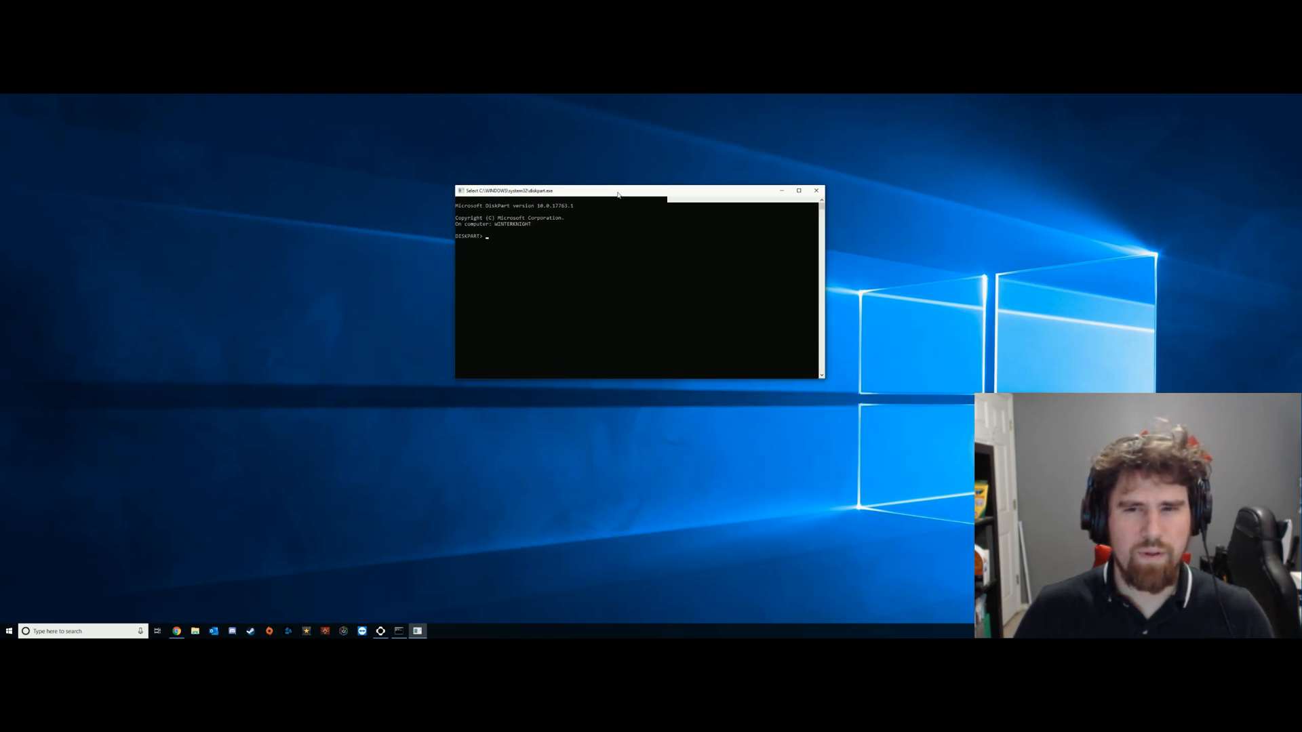
List all disks in DiskPart with the command "list disk"
click(501, 242)
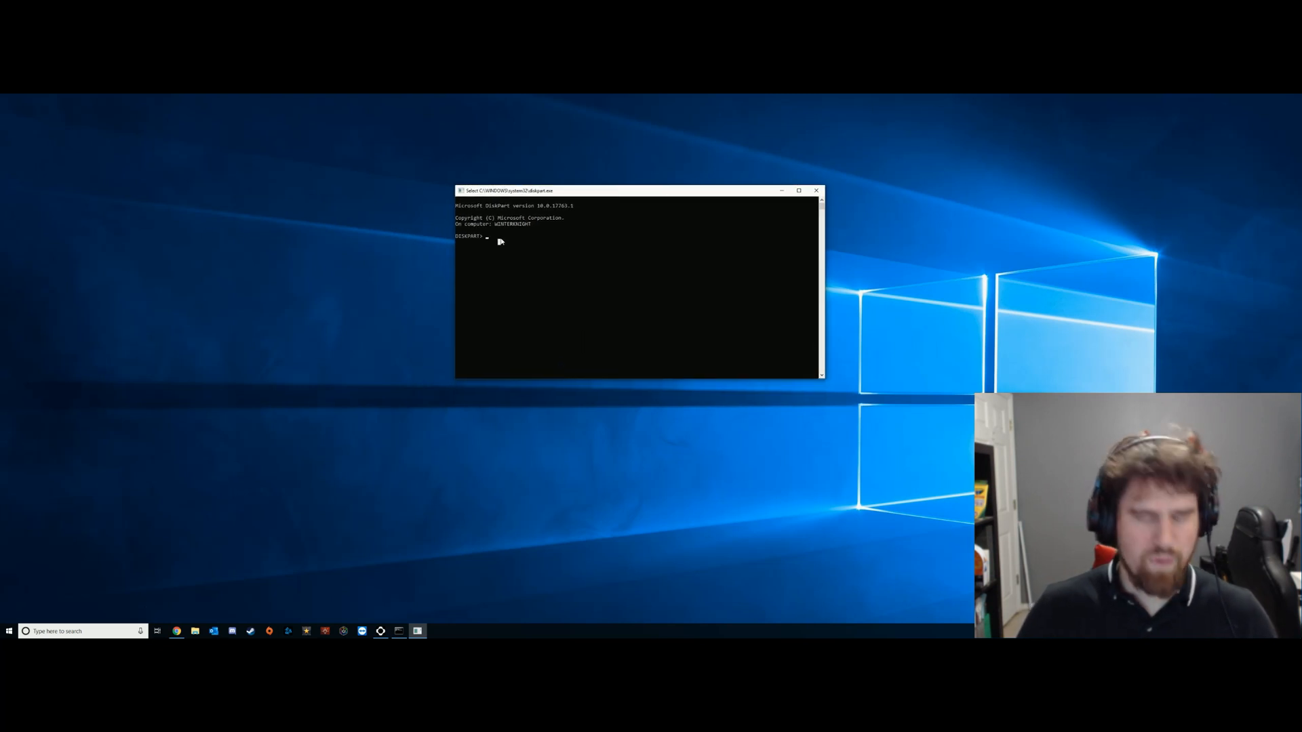
text(li)
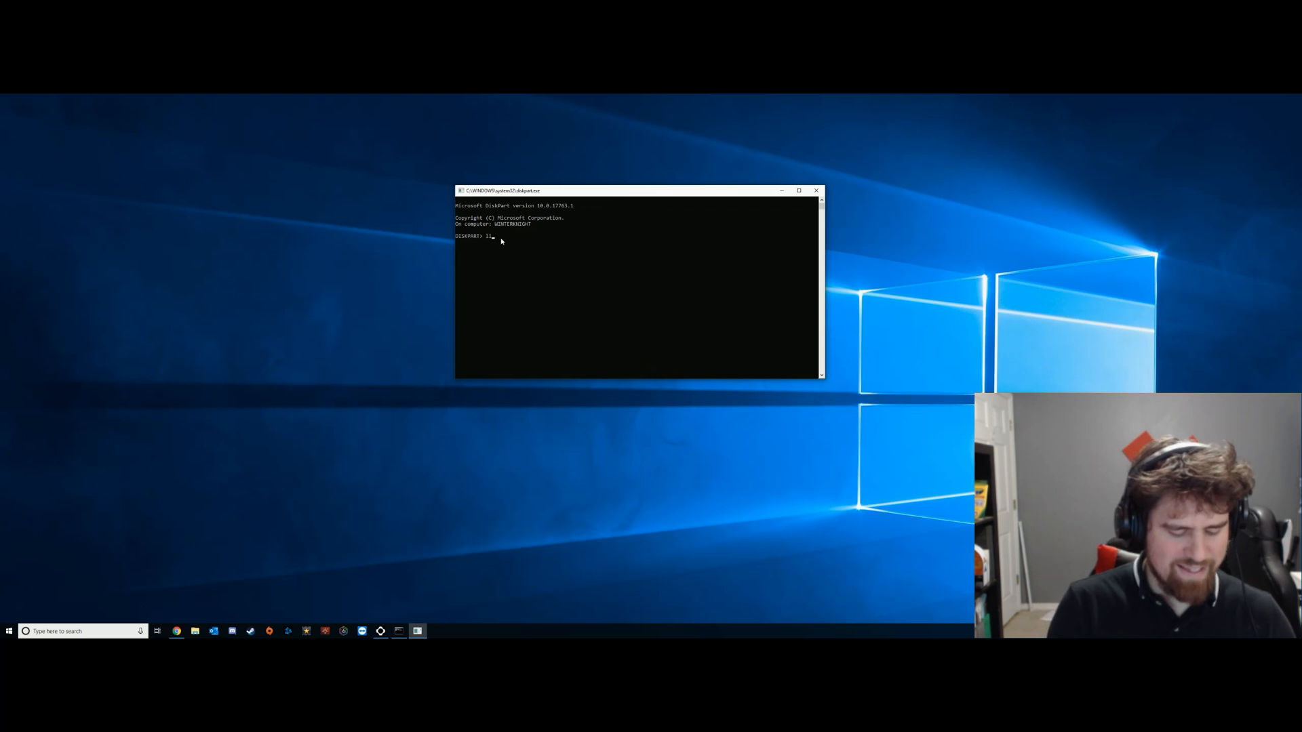
text(st disk)
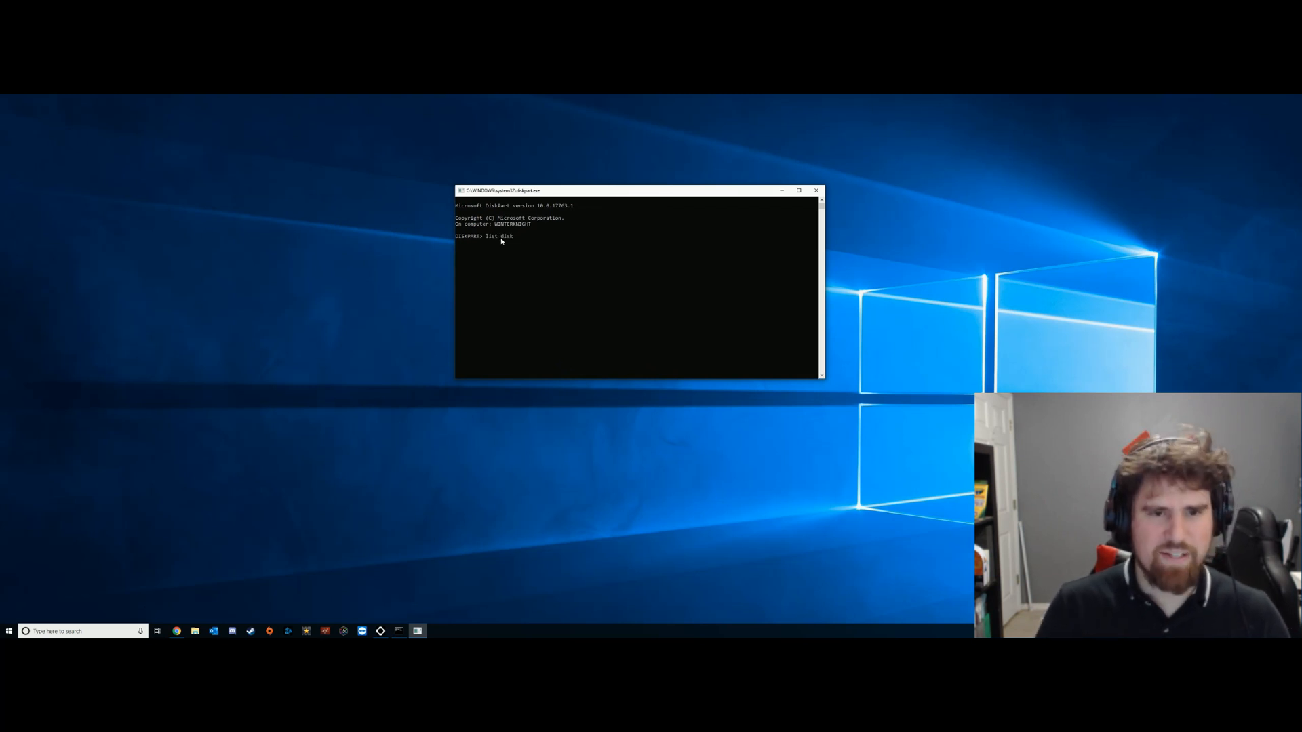
key(Return)
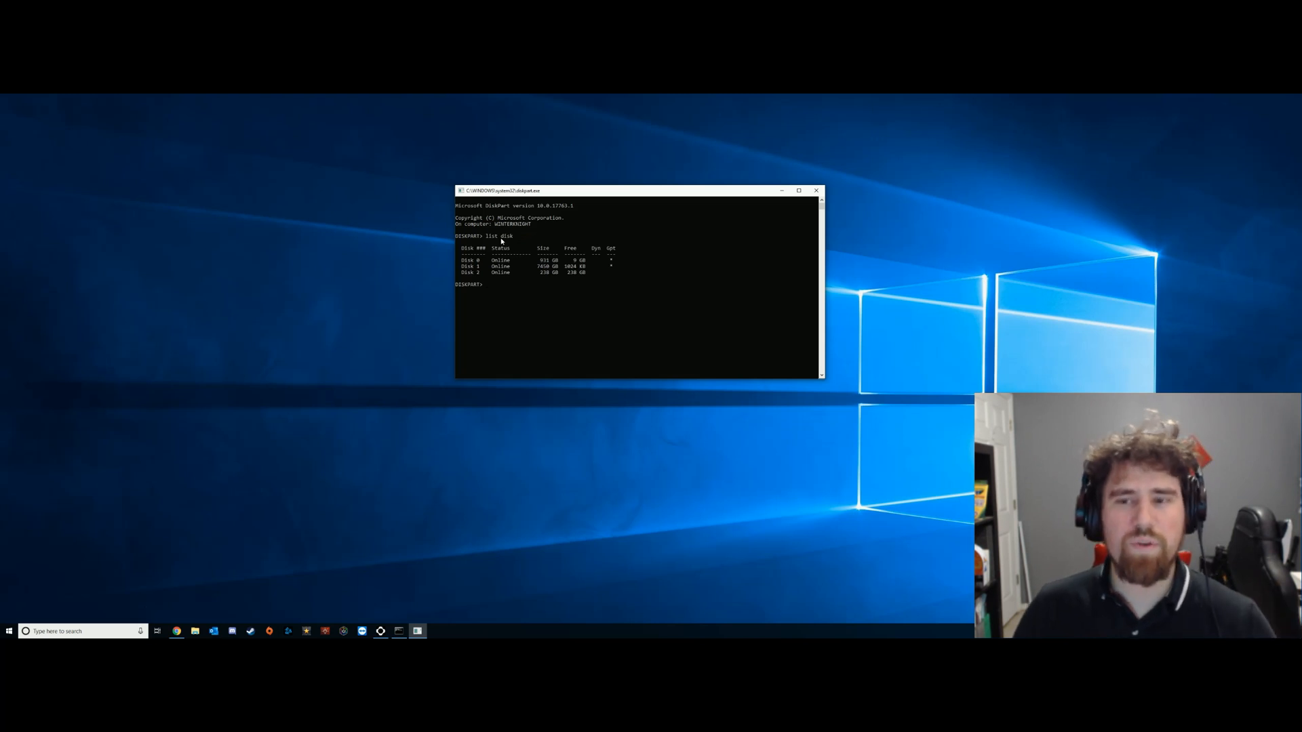
Reopen Disk Management beside the DiskPart window and enlarge it enough to show the Disk 2 layout
key(super)
text(disk)
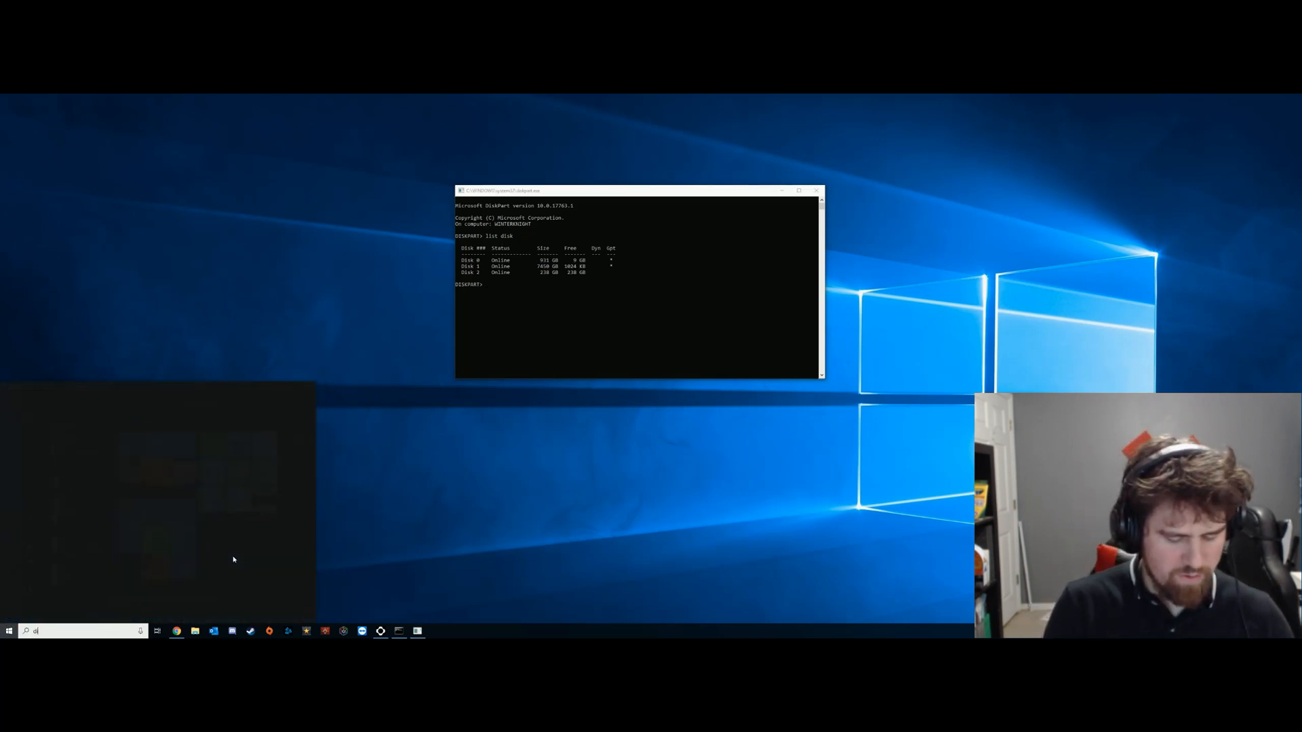
key(Return)
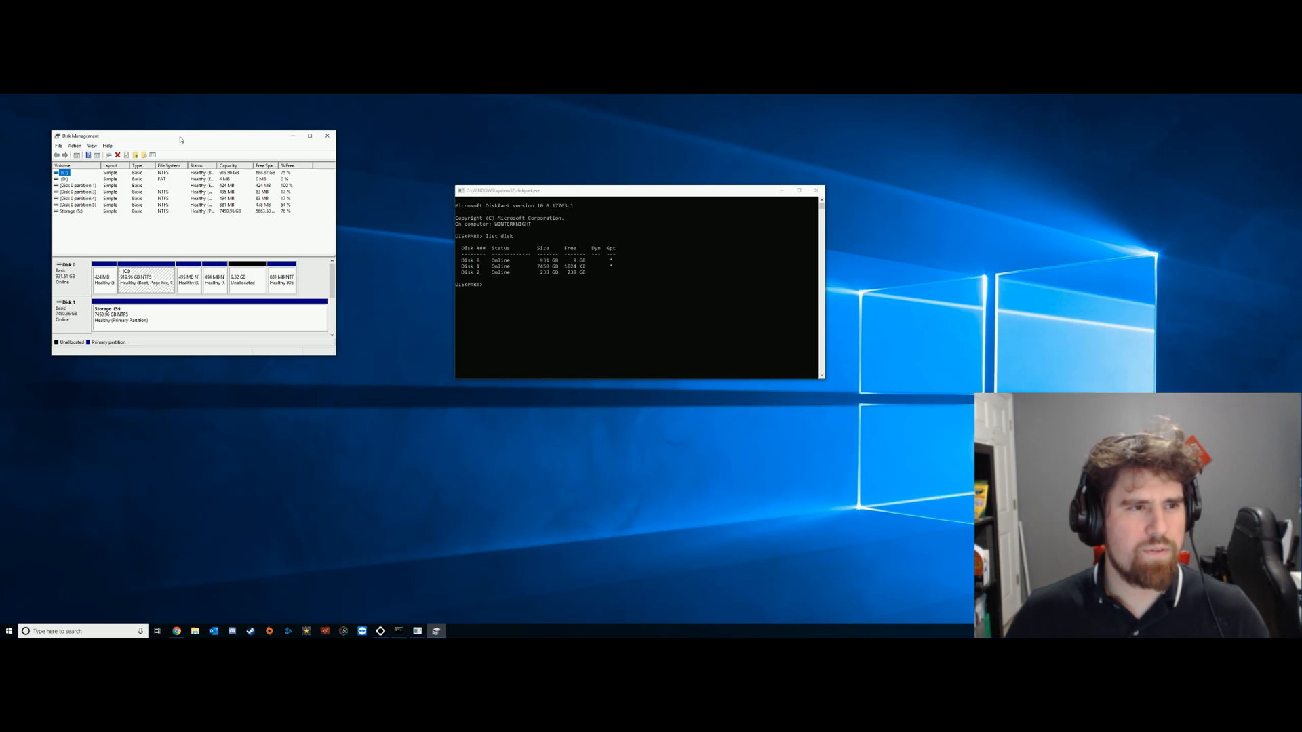
drag(186, 135, 269, 157)
drag(391, 375, 391, 474)
drag(285, 160, 262, 125)
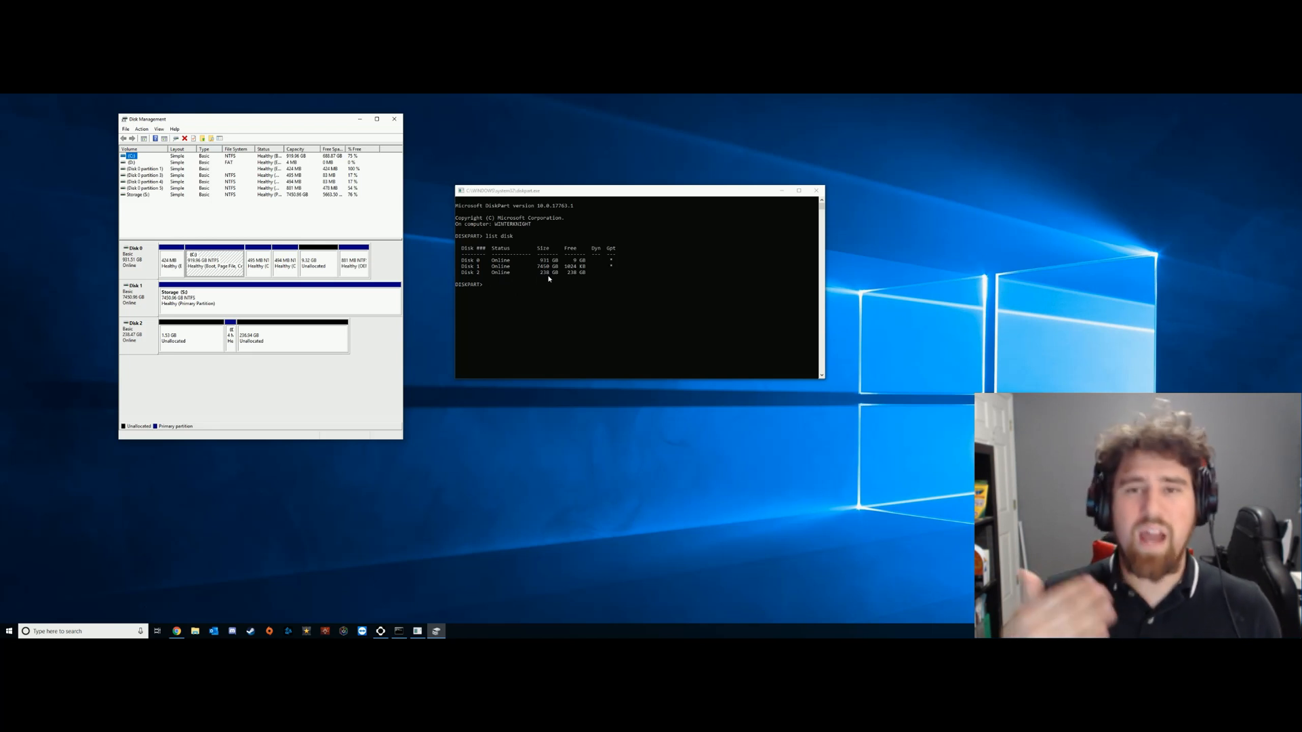
Make the USB drive the active disk in DiskPart with "select disk 2"
click(508, 289)
text(sel)
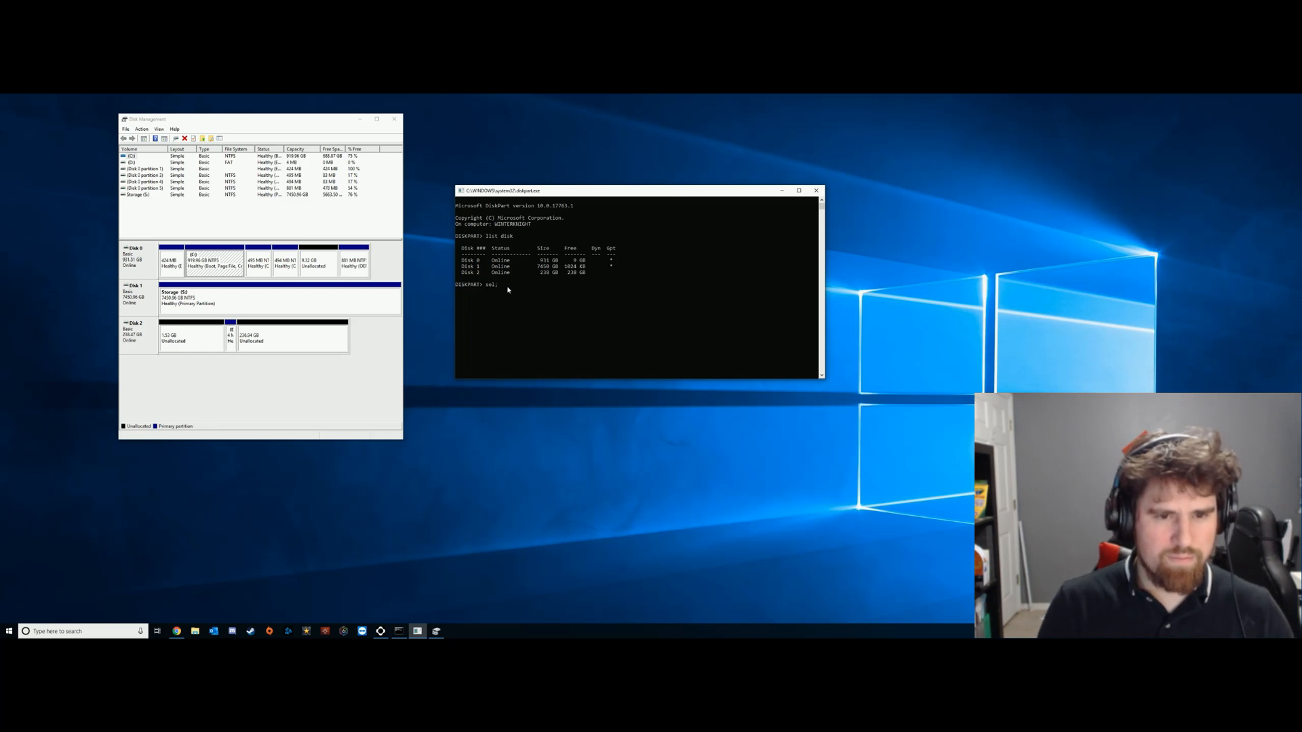
text(ect disk )
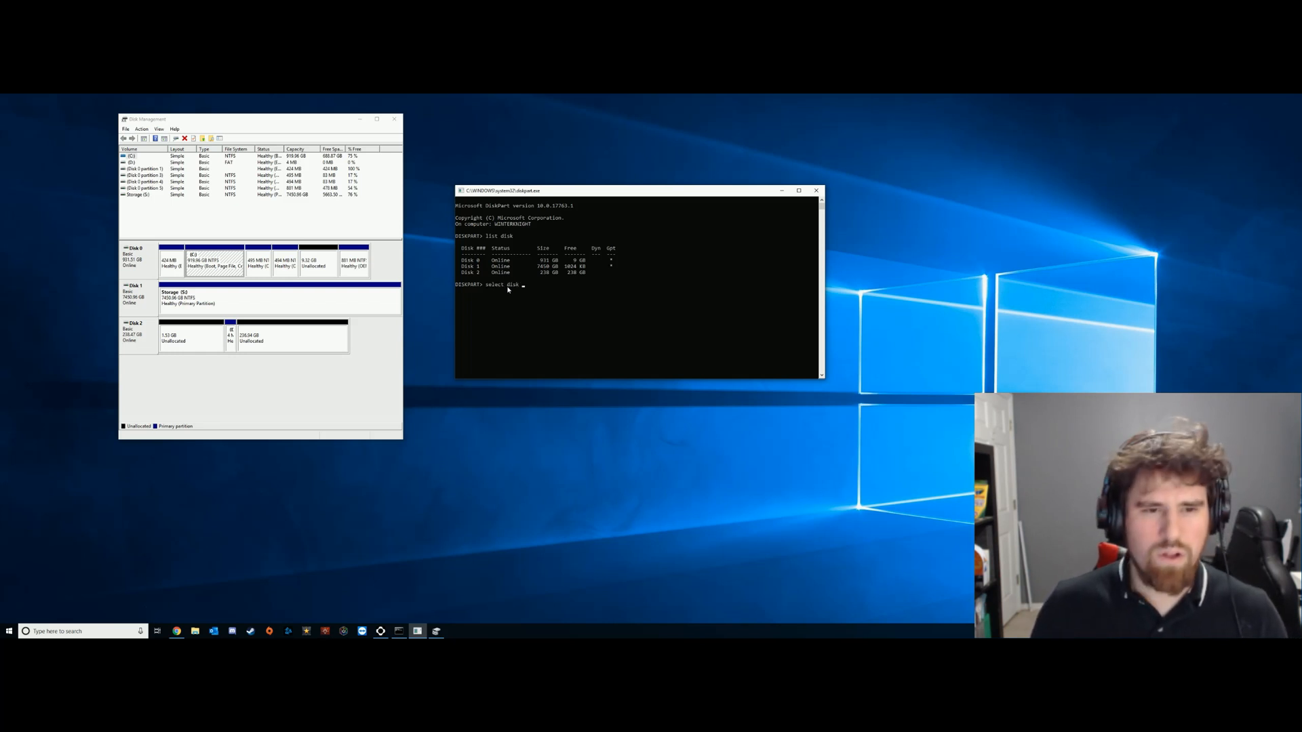
text(2)
key(Return)
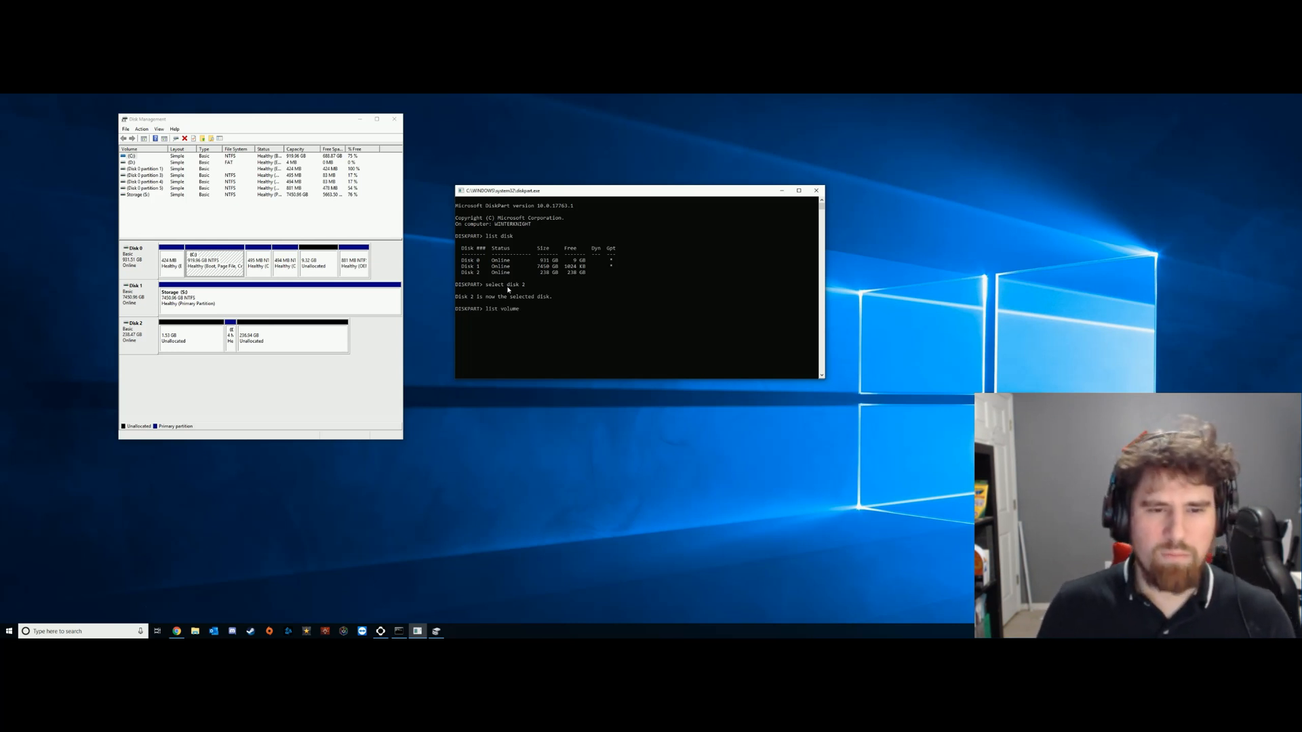
List the volumes and the partitions of the selected disk with "list volume" and "list partition"
key(Return)
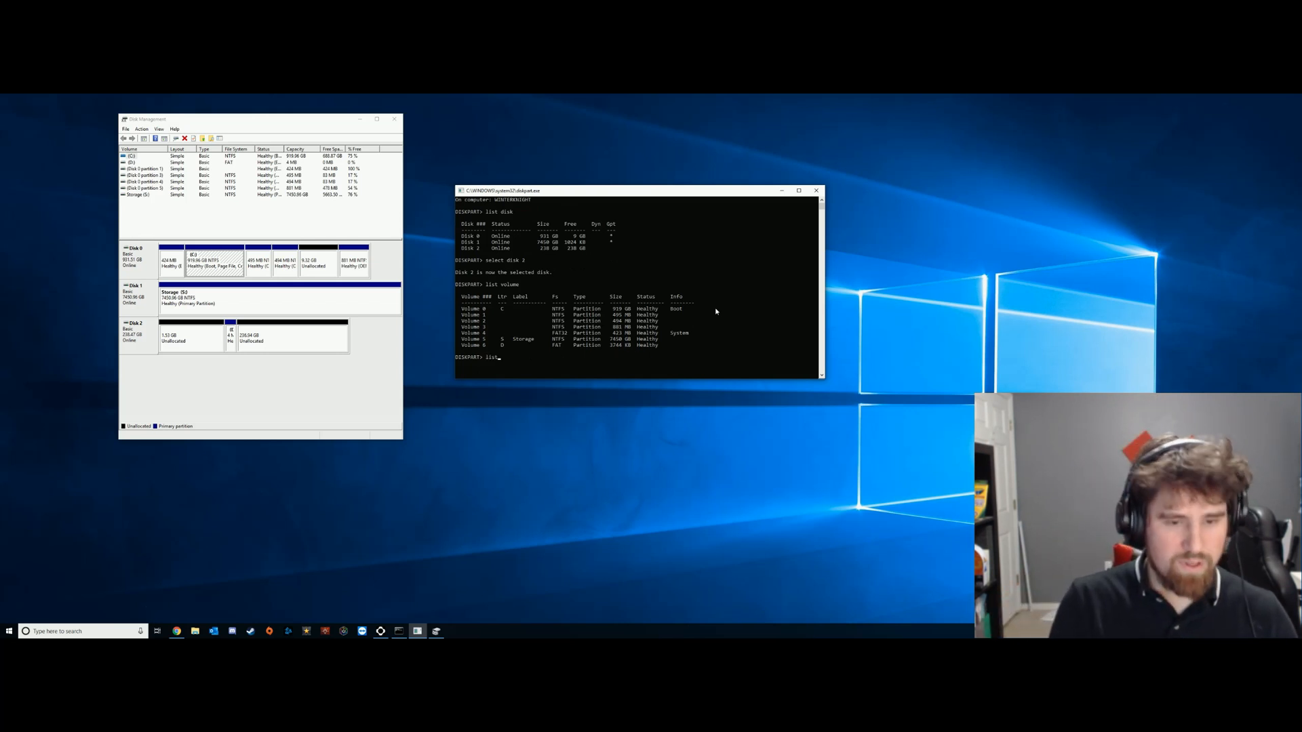
text(list part)
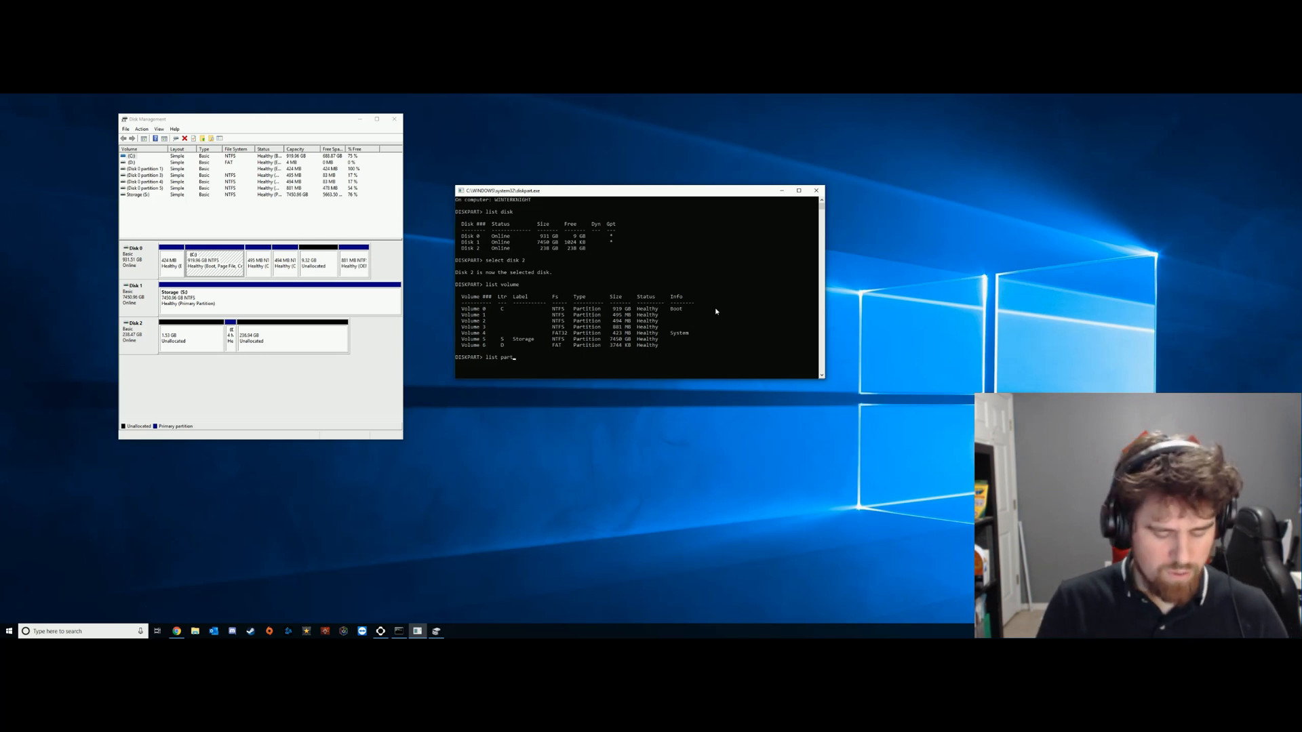
text(ition)
key(Return)
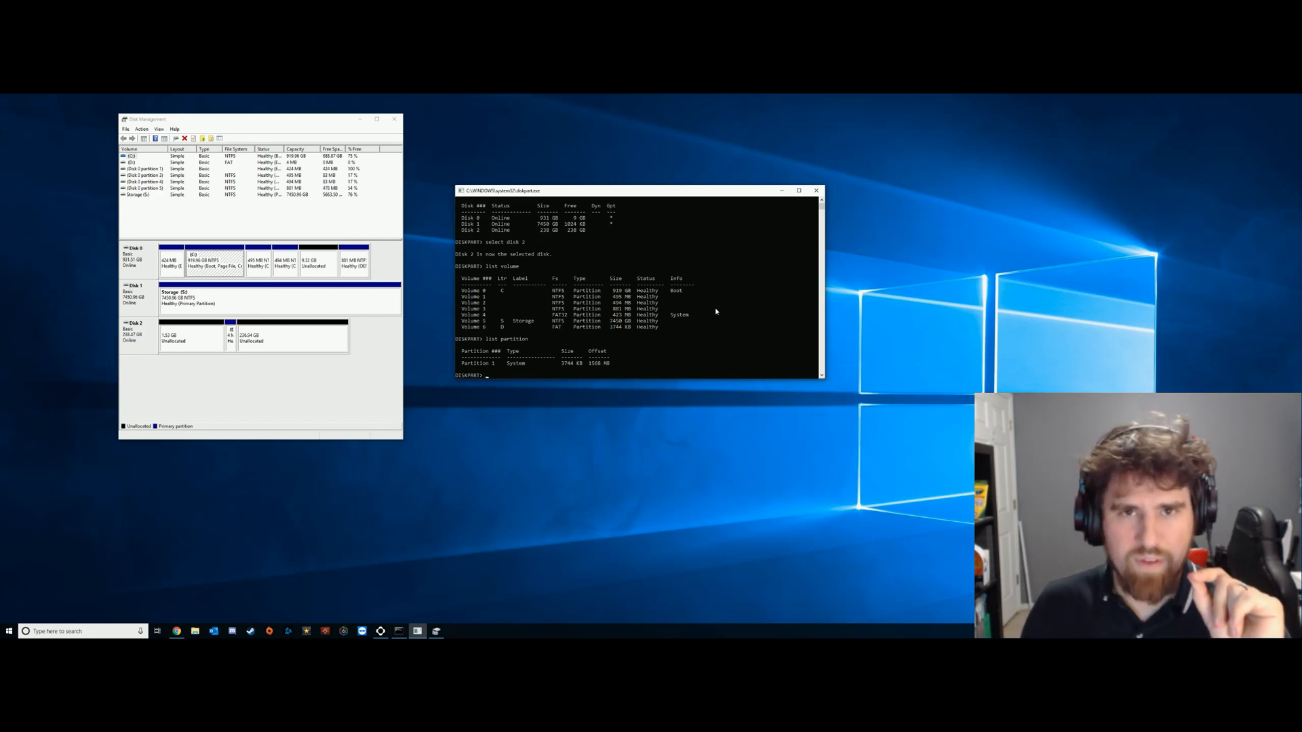
Select disk 2 again and wipe all its partitions with the "clean" command
text(select disk)
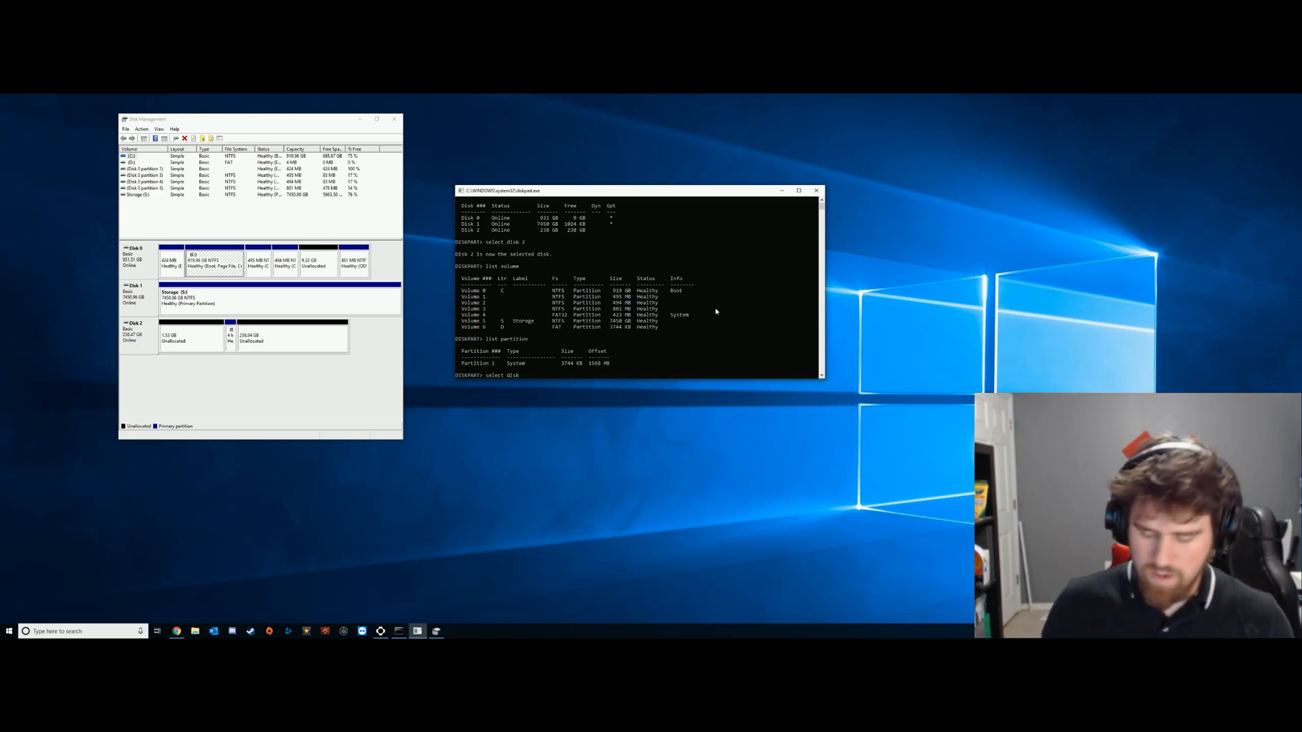
text( 2)
key(Return)
scroll(685, 327, down, 3)
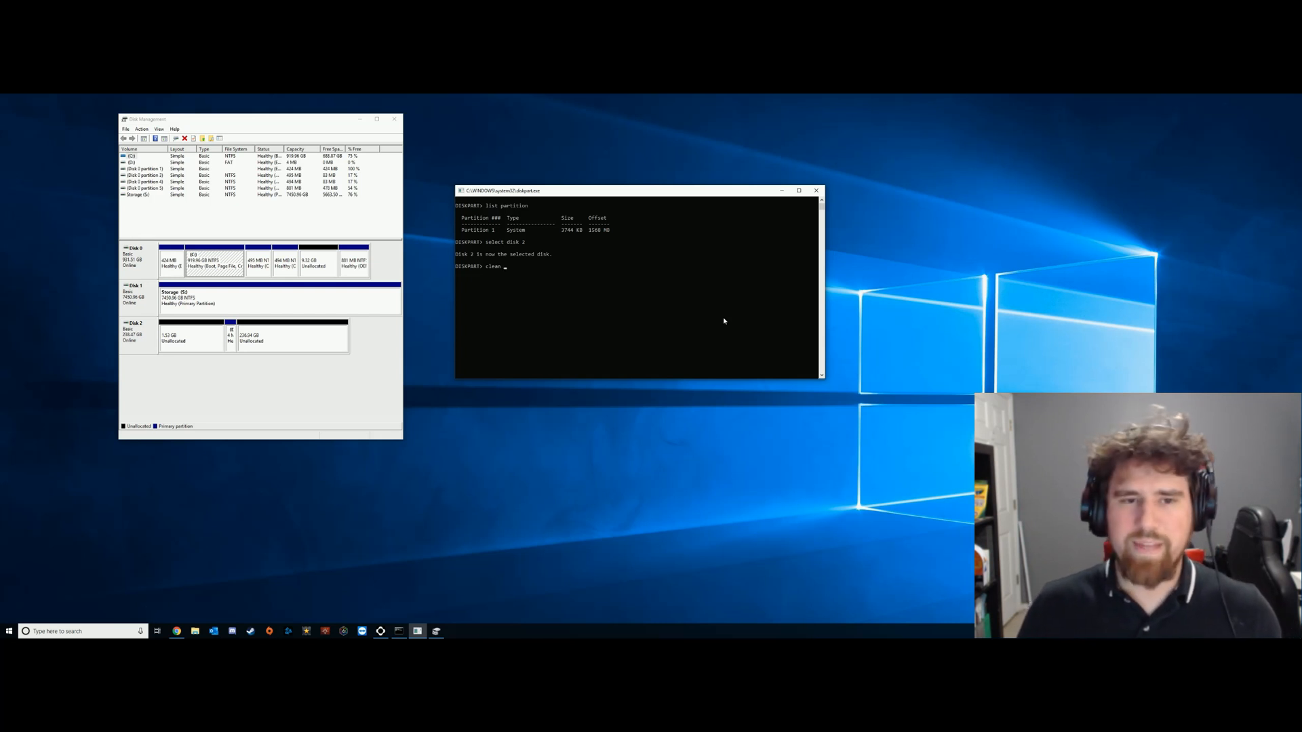
key(Return)
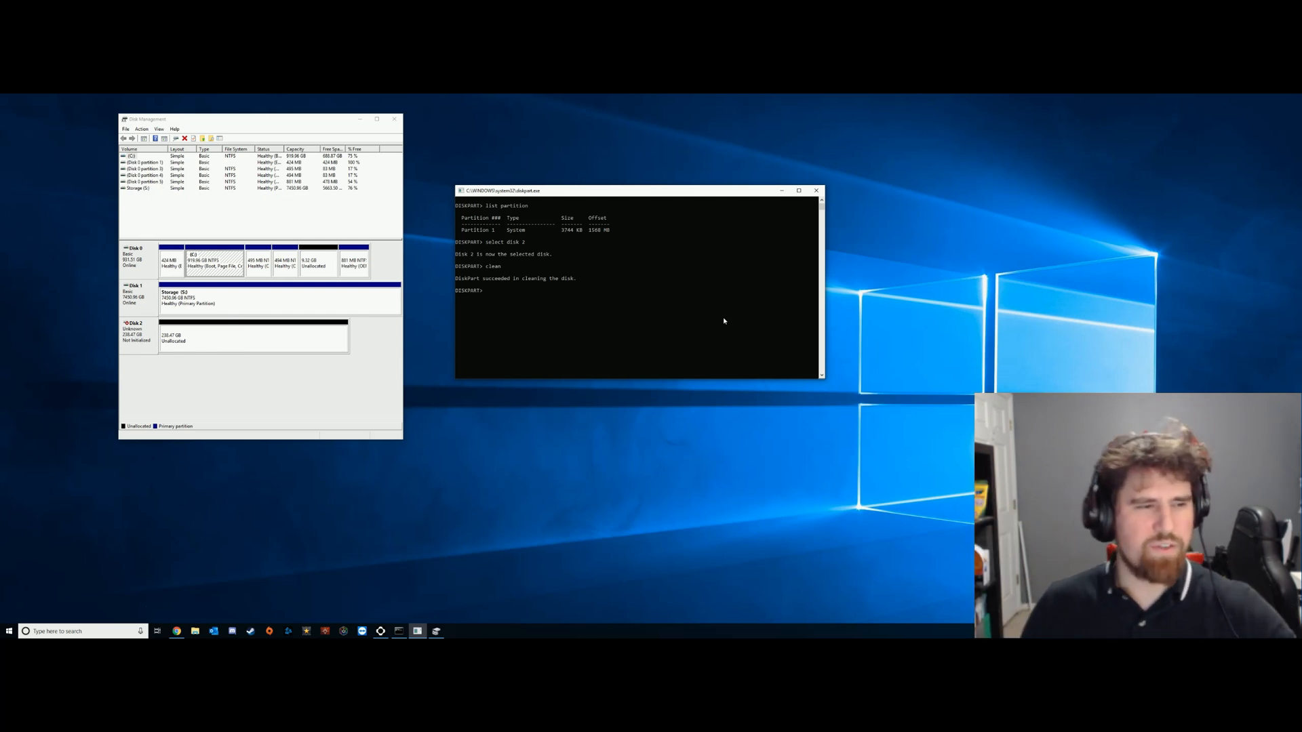
Check the cleaned Disk 2 in Disk Management, close DiskPart, and move Disk Management to the middle of the desktop
click(253, 332)
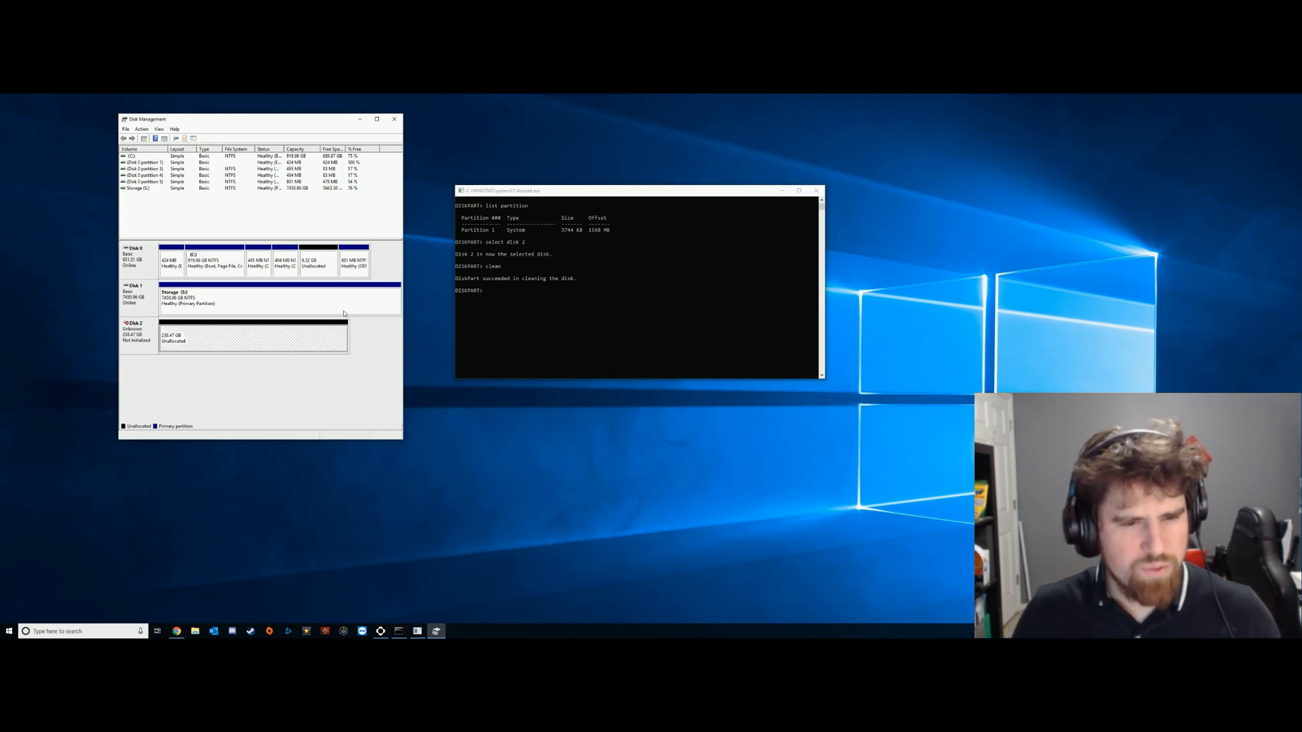
click(508, 306)
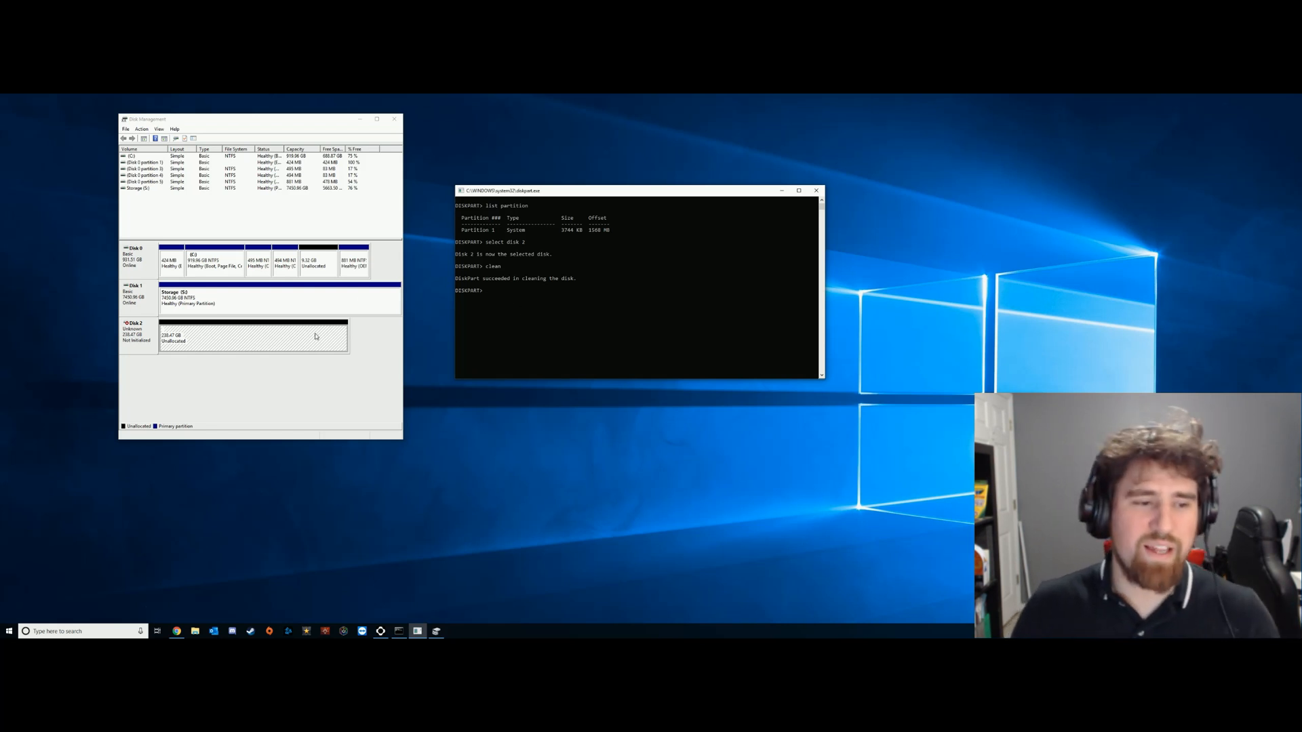
click(815, 196)
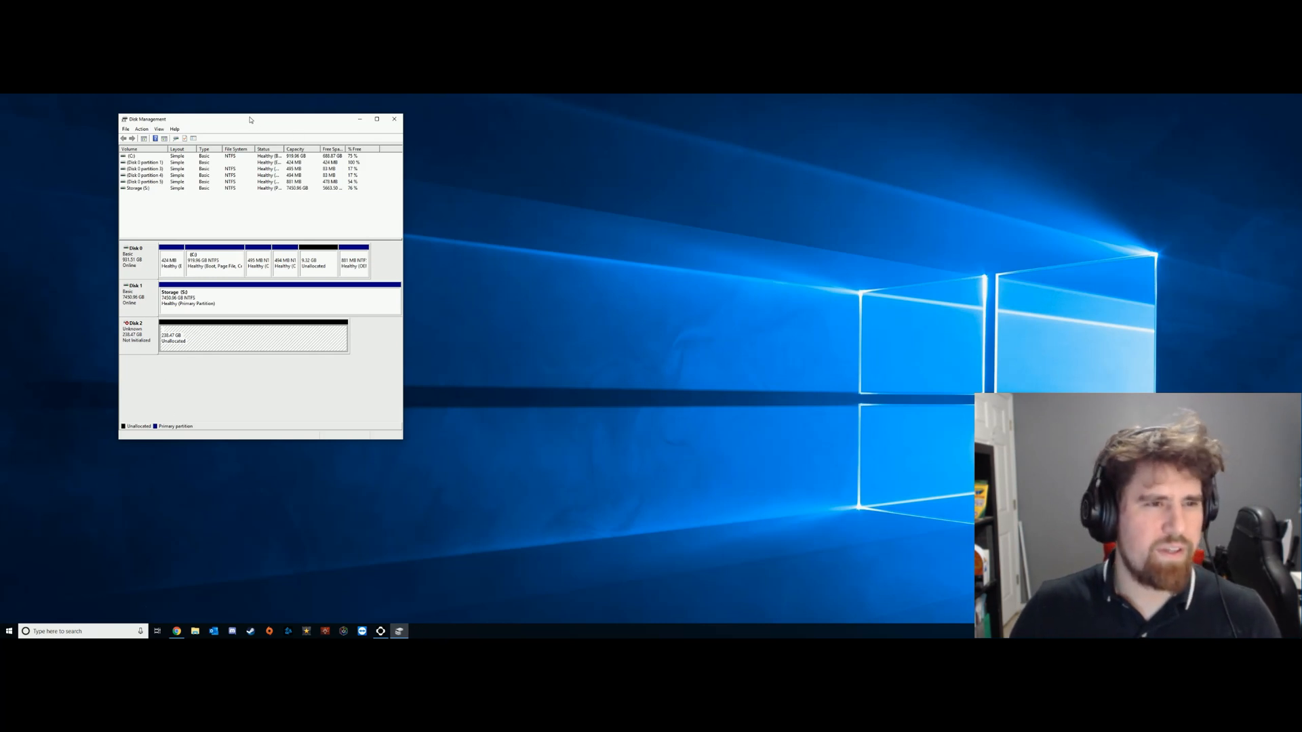
drag(250, 120, 615, 125)
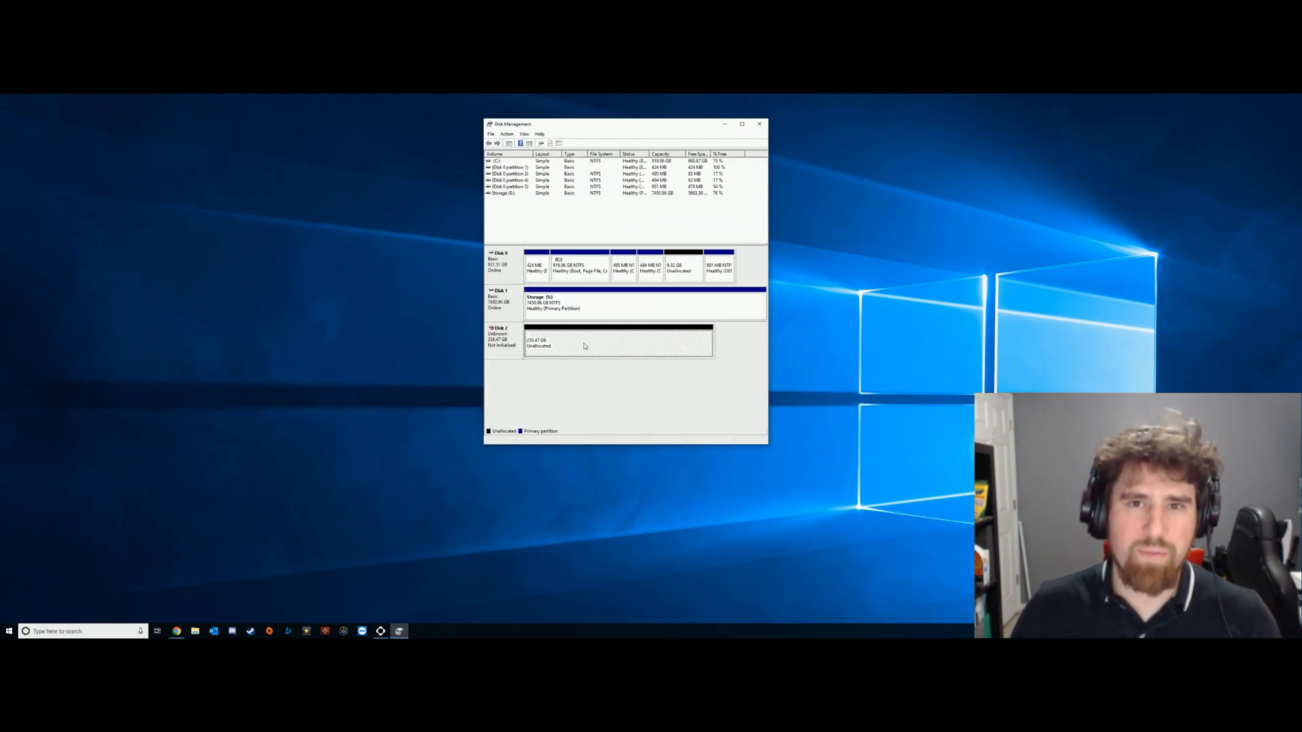
Initialize Disk 2 with the GPT (GUID Partition Table) partition style
right_click(584, 345)
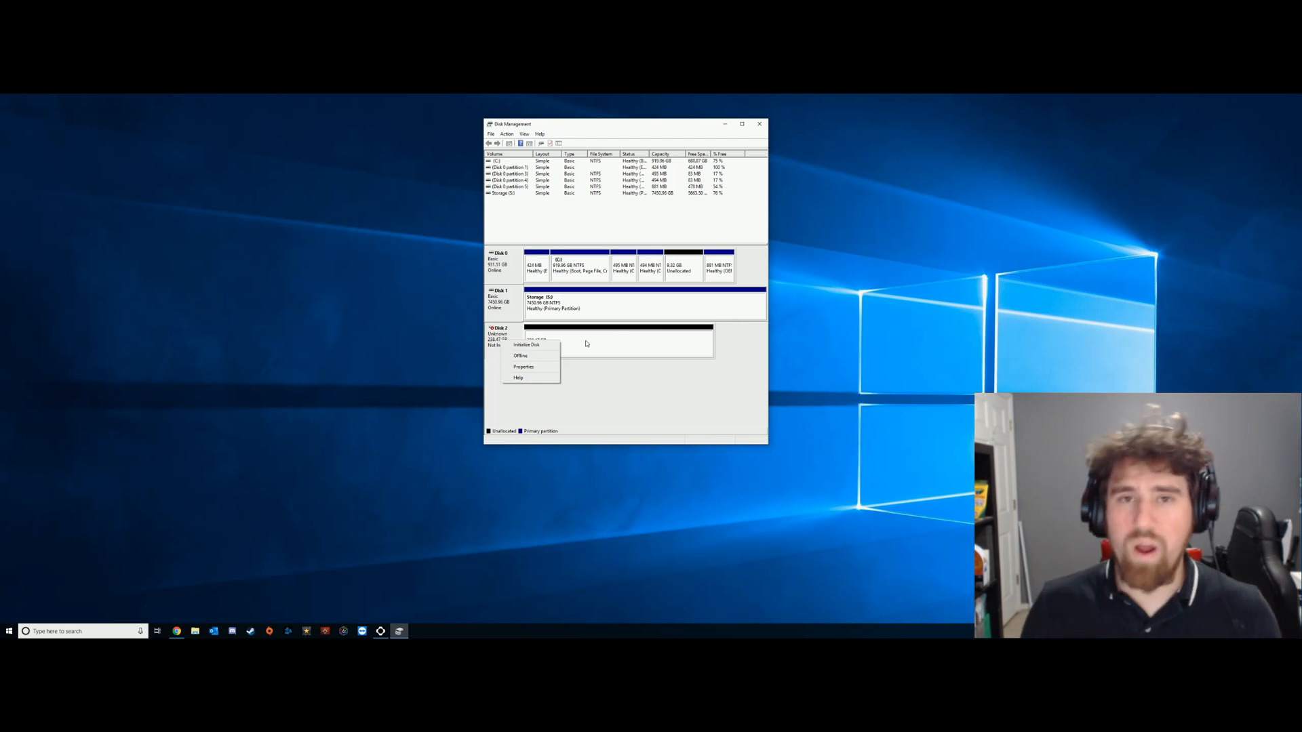
click(523, 346)
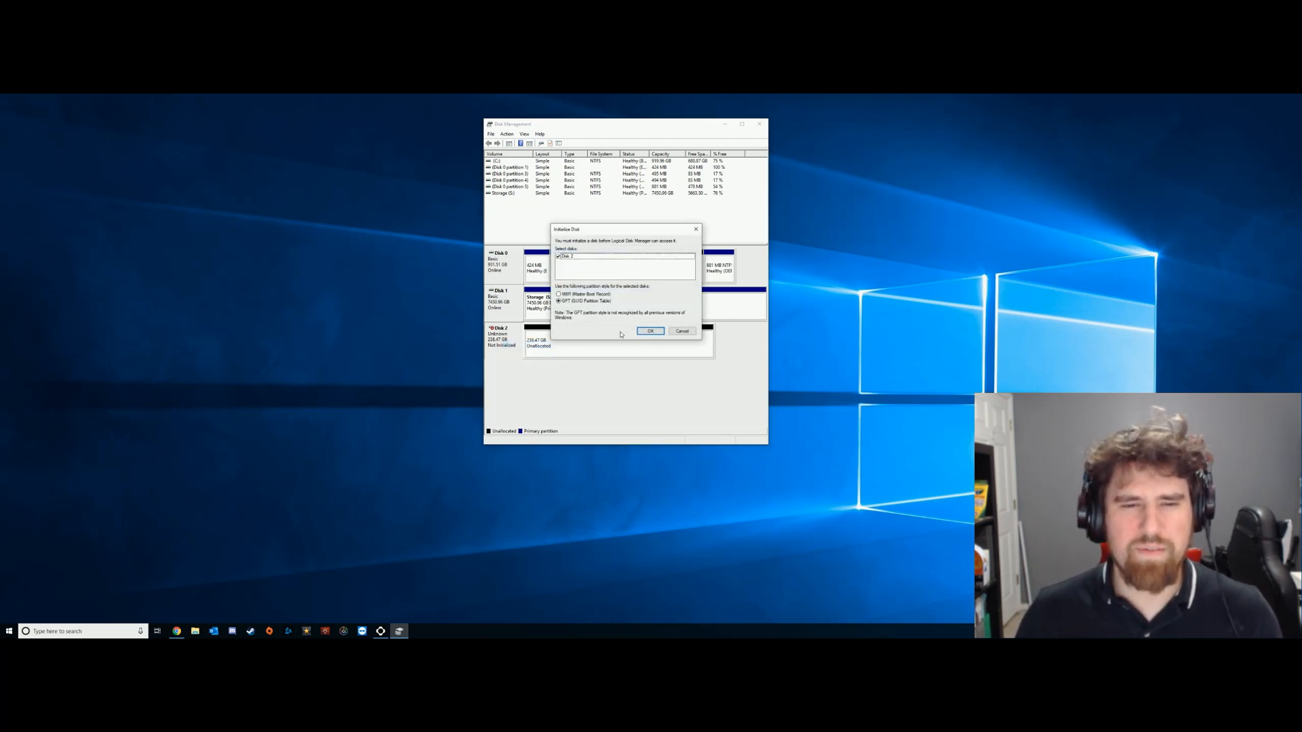
click(576, 294)
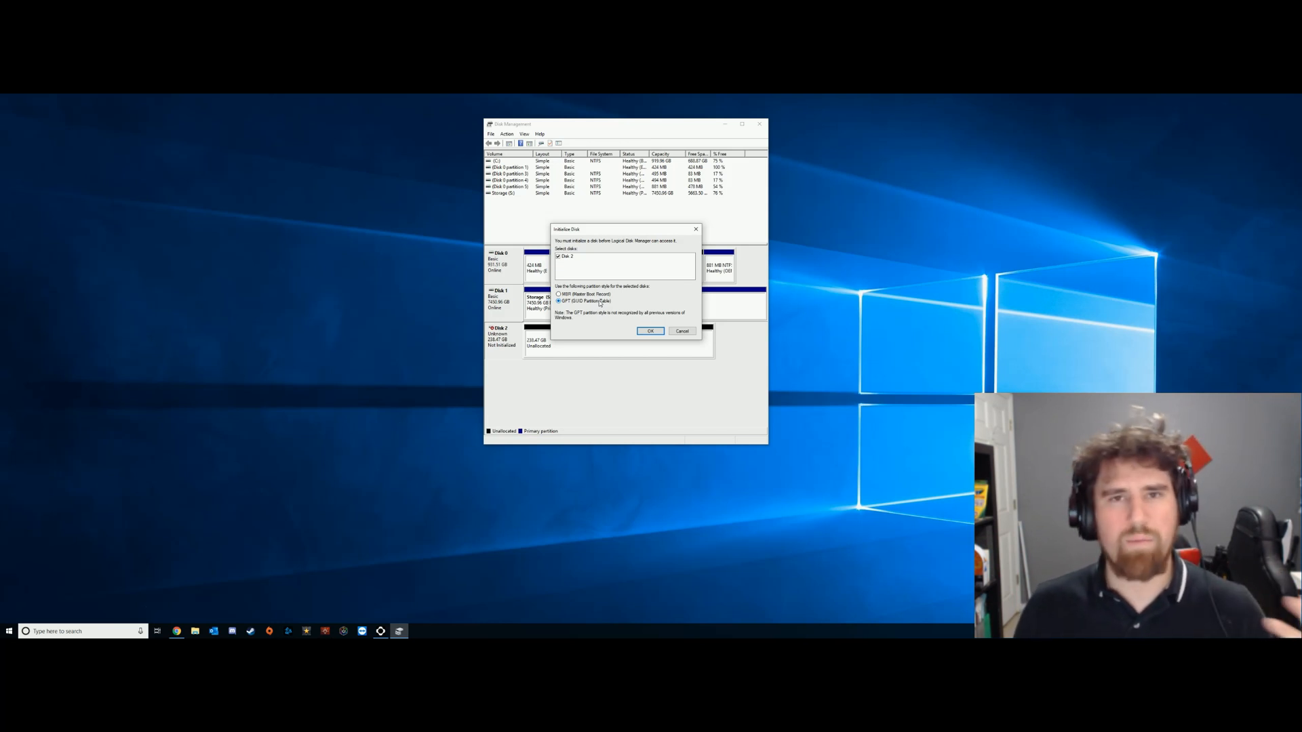
key(Return)
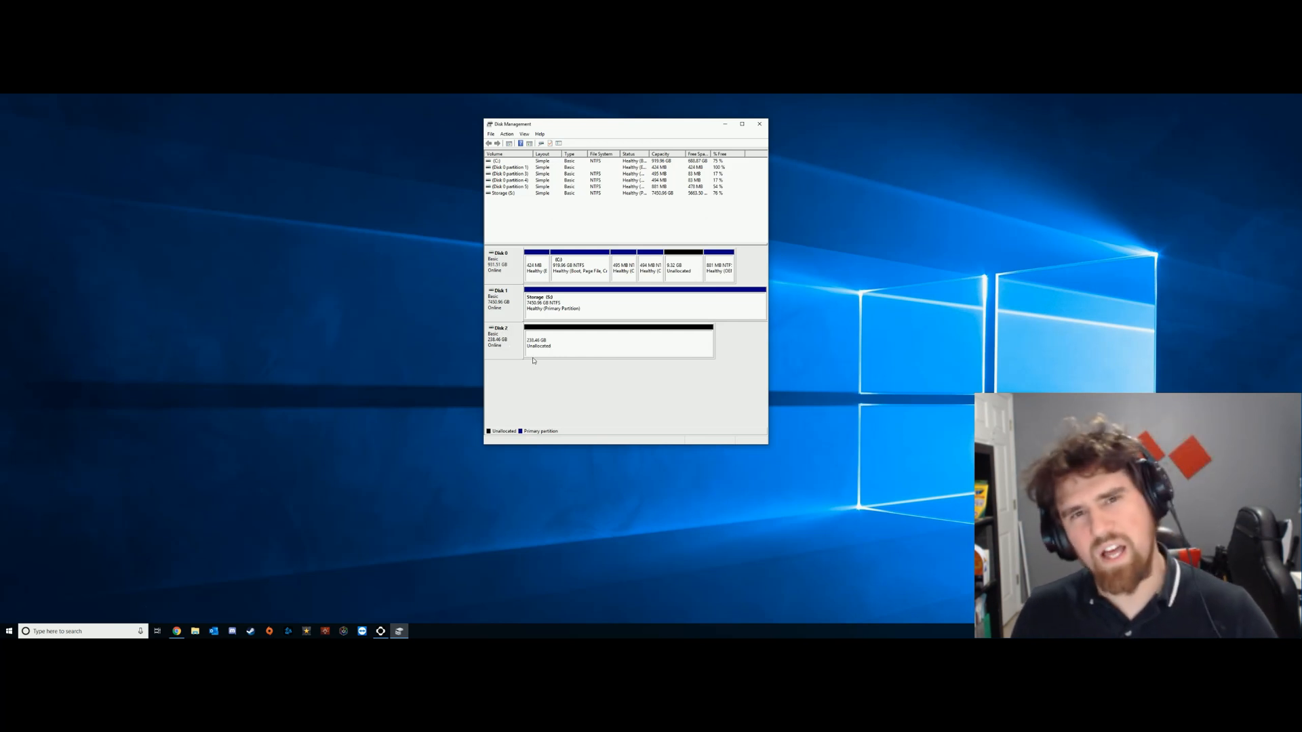
Start a new simple volume on Disk 2's unallocated space, using the maximum size and drive letter D
right_click(596, 350)
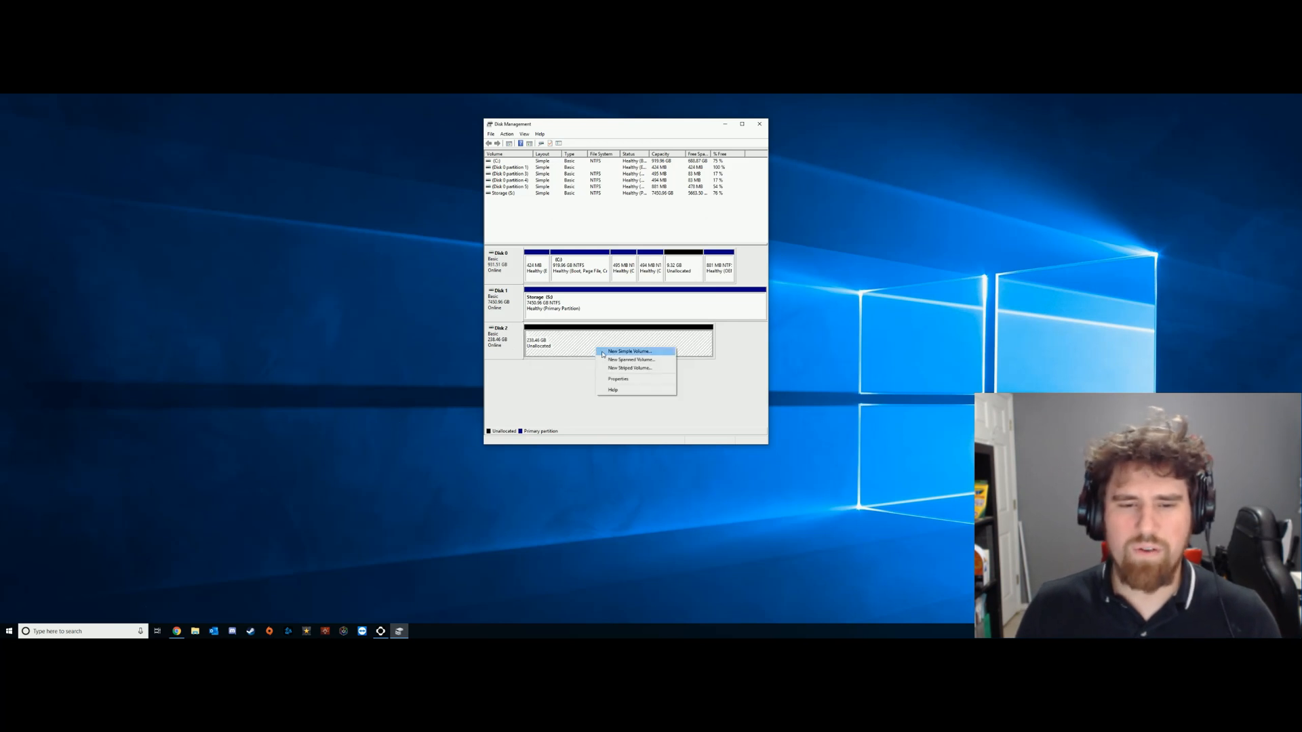
click(617, 352)
click(636, 297)
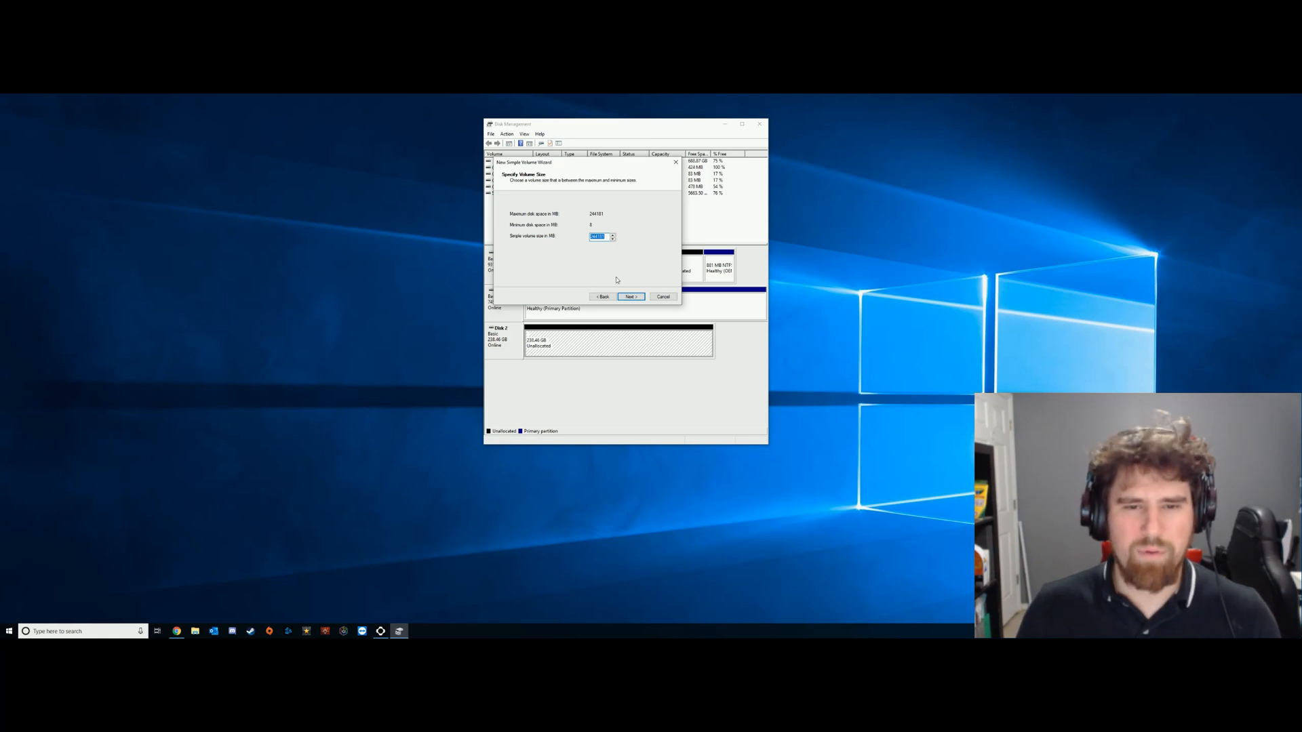
click(633, 297)
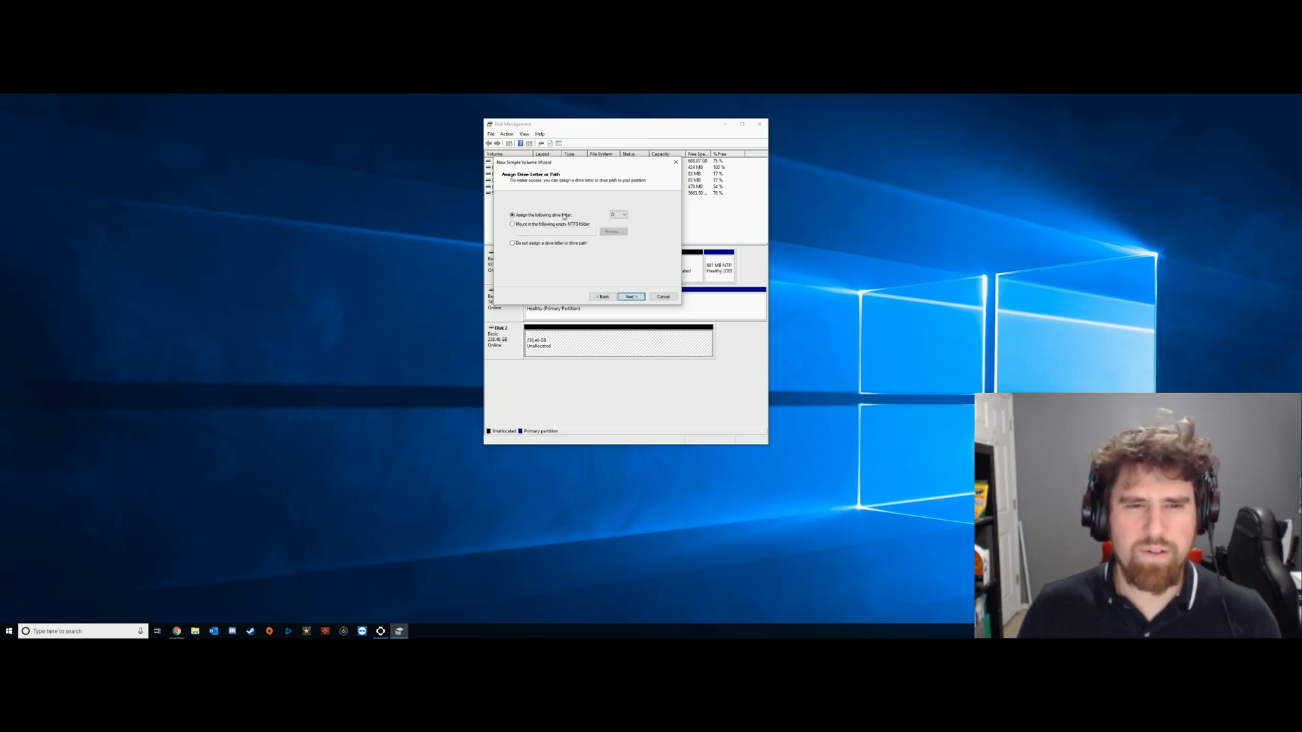
click(618, 216)
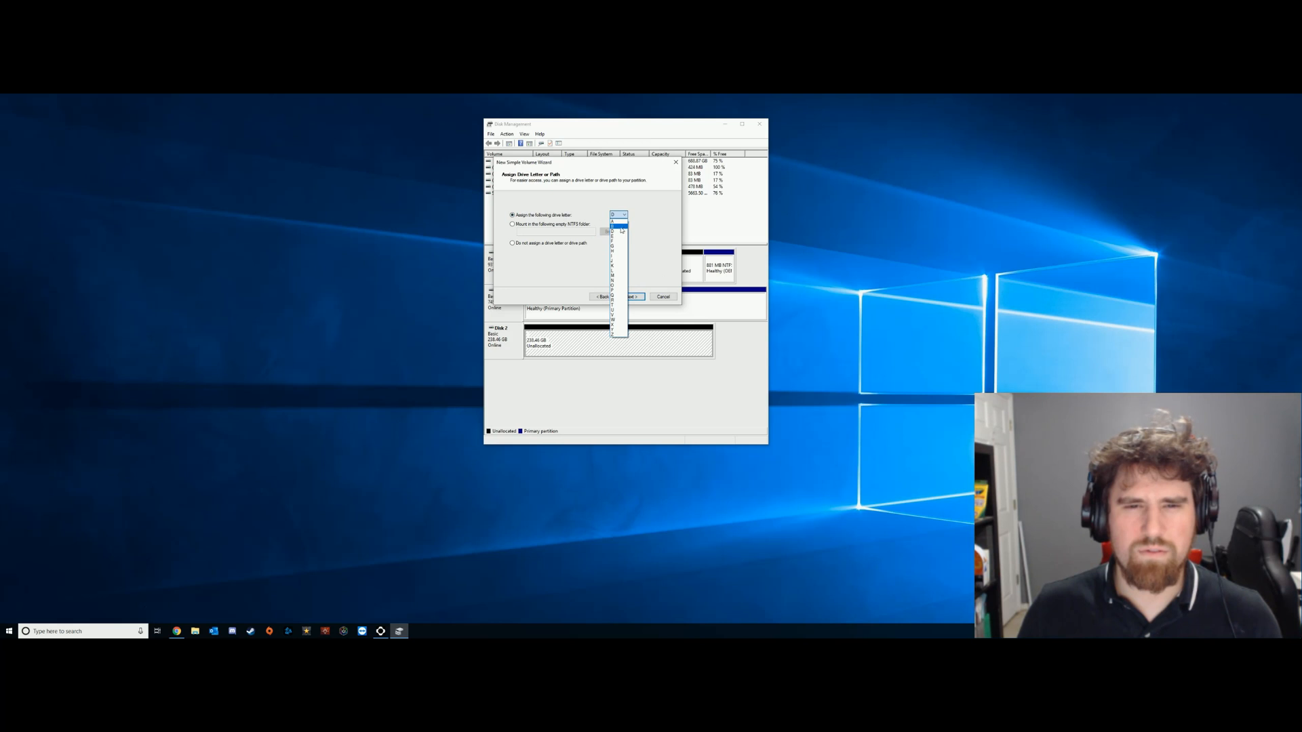
click(620, 230)
click(644, 297)
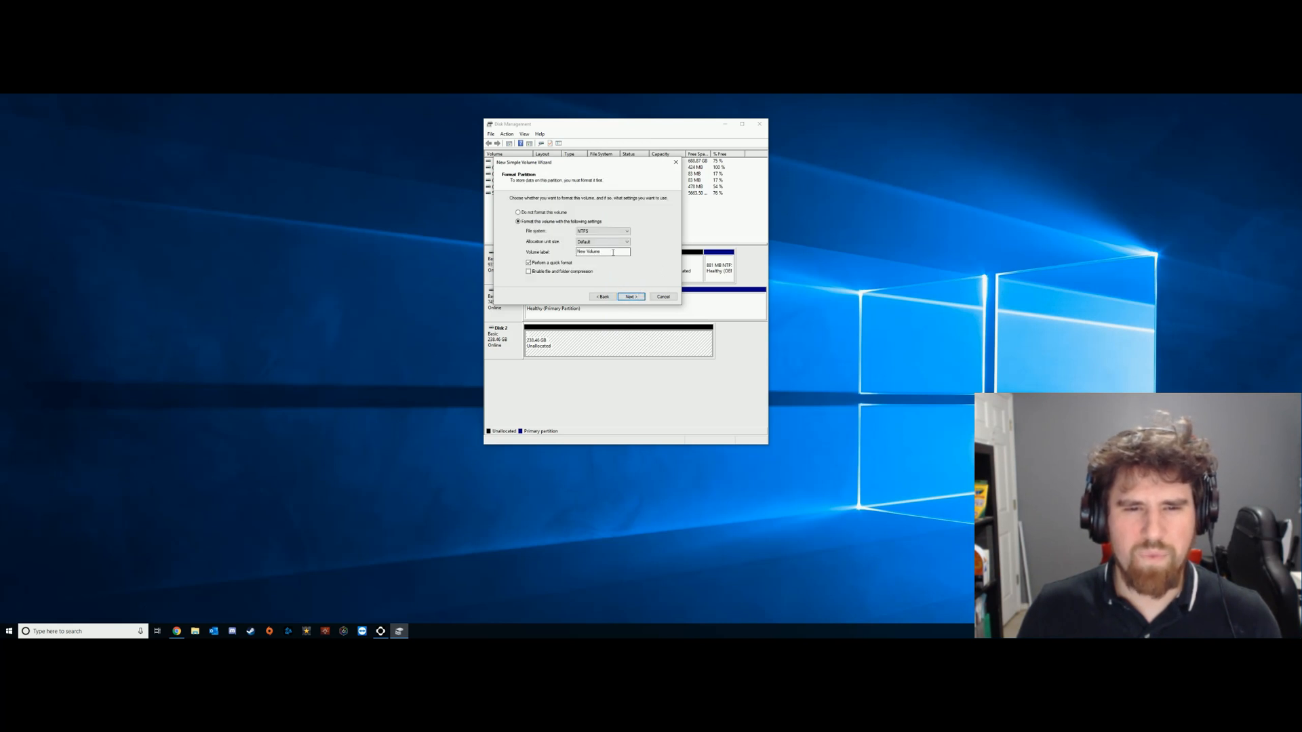
Label the volume Test, keep NTFS with default allocation size and quick format, and finish creating it
text(Test)
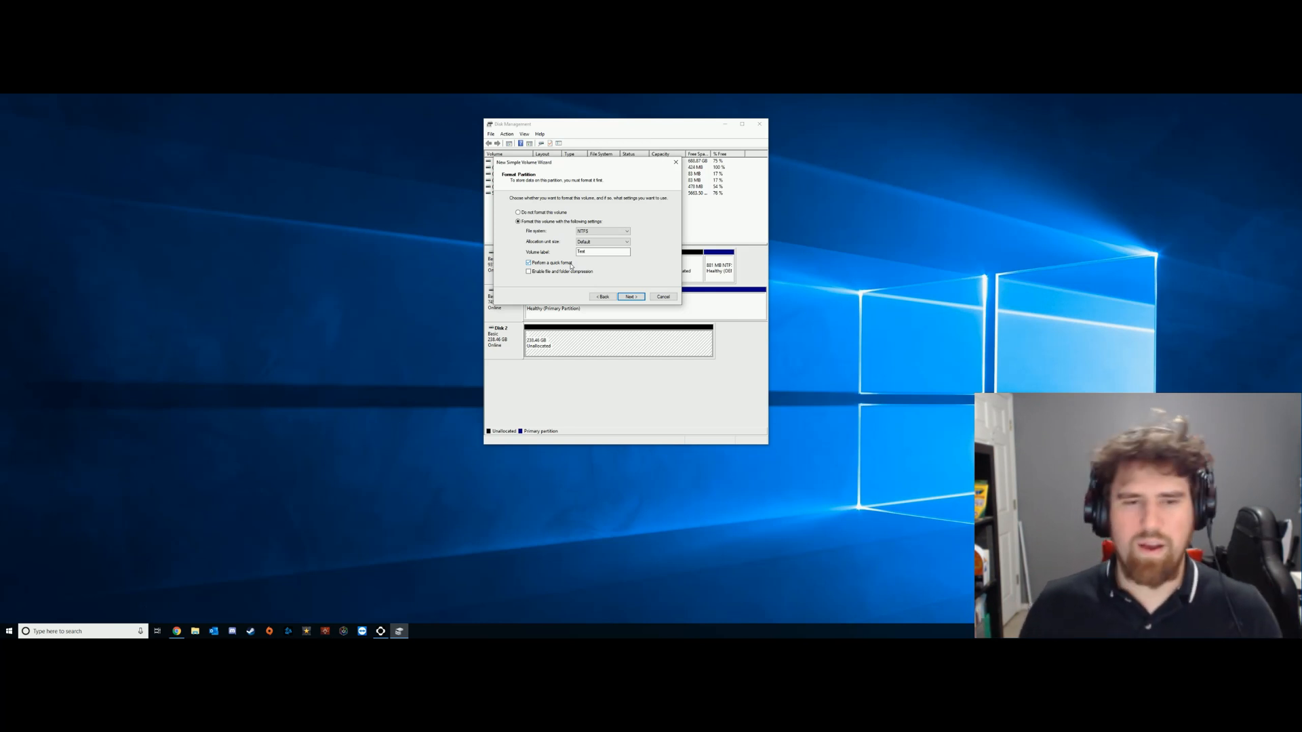
click(630, 296)
click(631, 296)
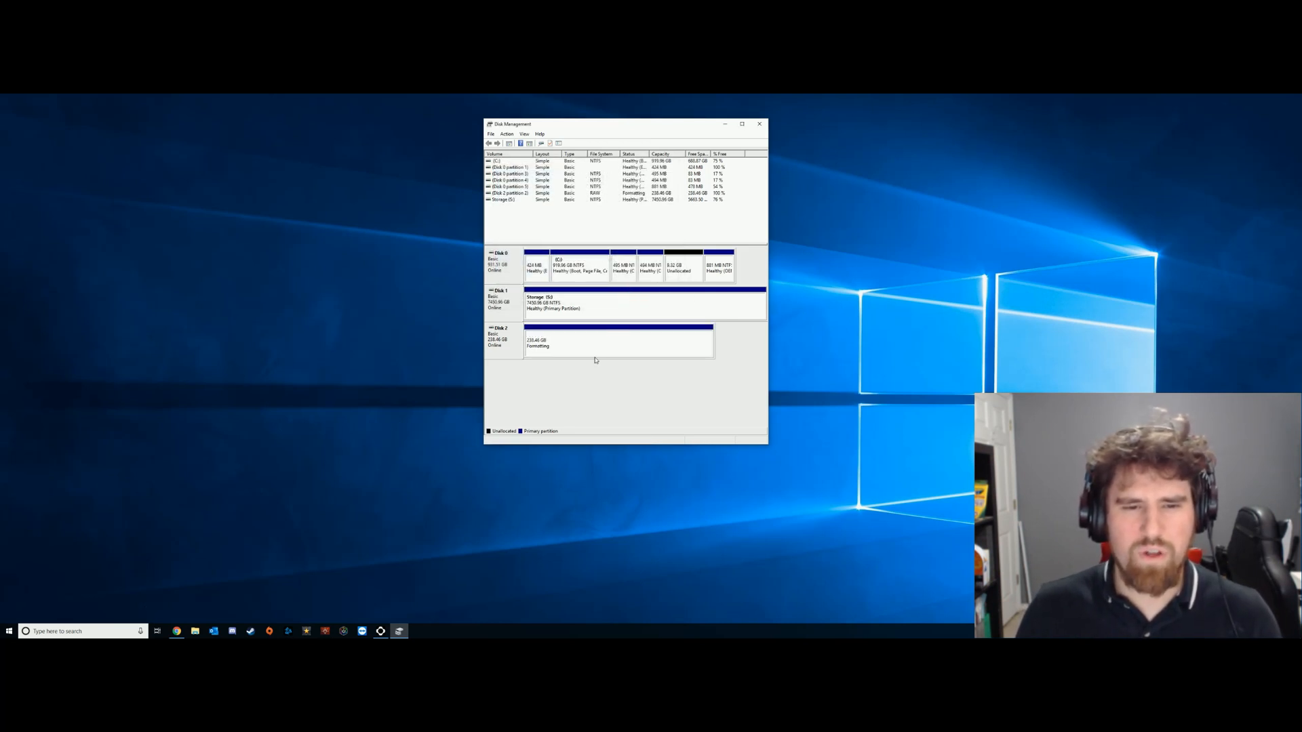
Check the contents of Test (D:) in File Explorer, dismissing the Dropbox Camera Upload prompt, and close File Explorer
click(195, 631)
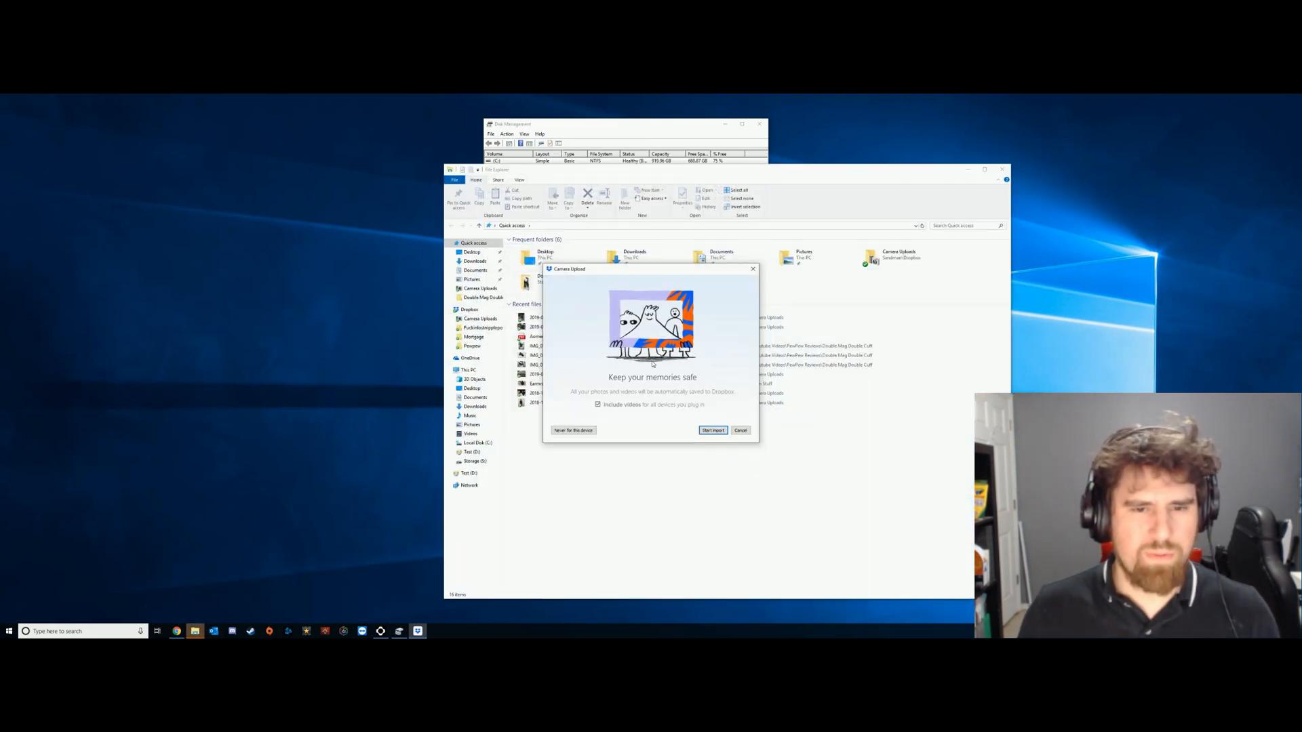
click(753, 269)
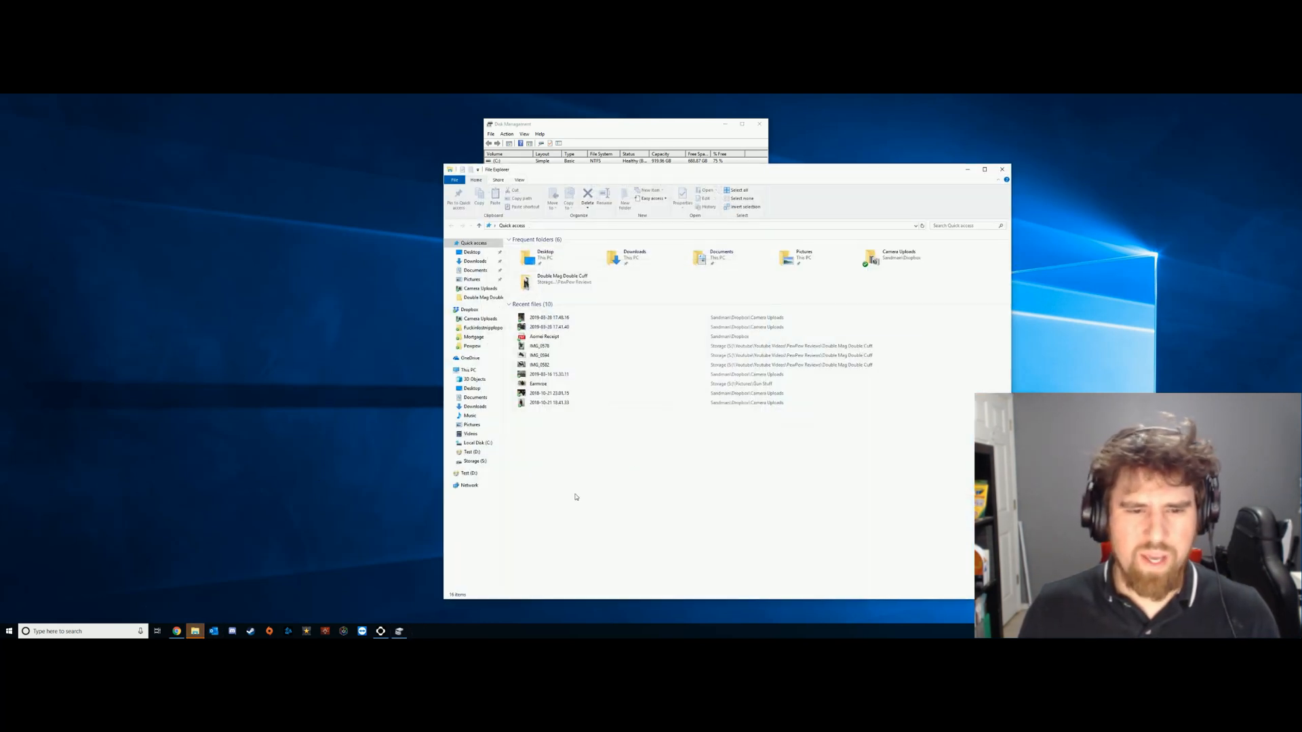
click(481, 476)
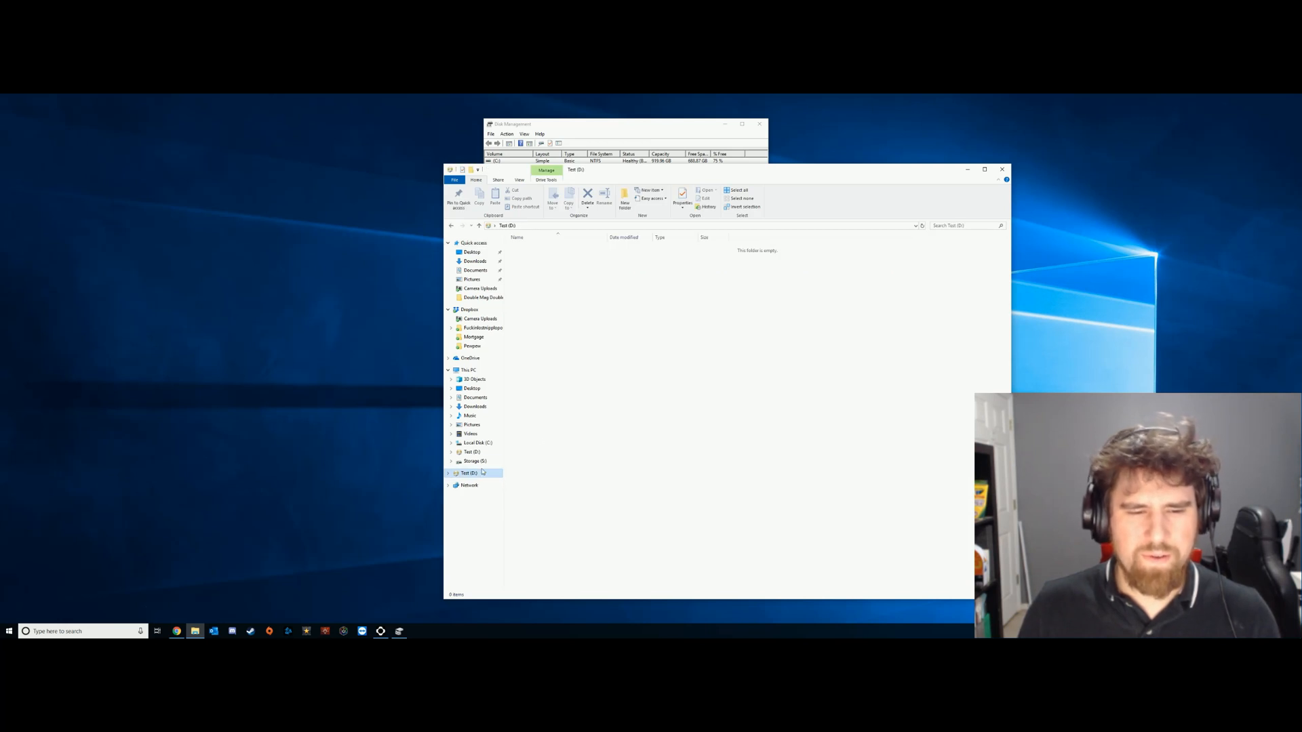
drag(800, 177, 732, 127)
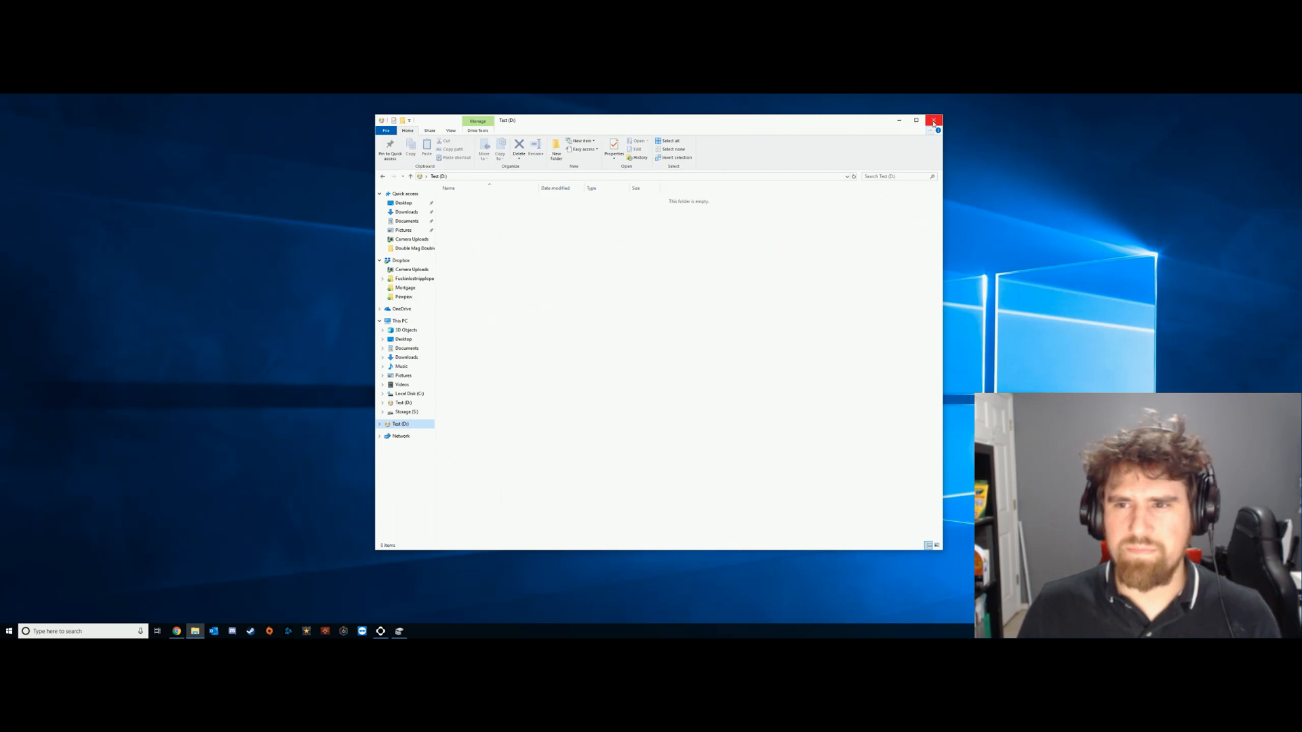
click(933, 121)
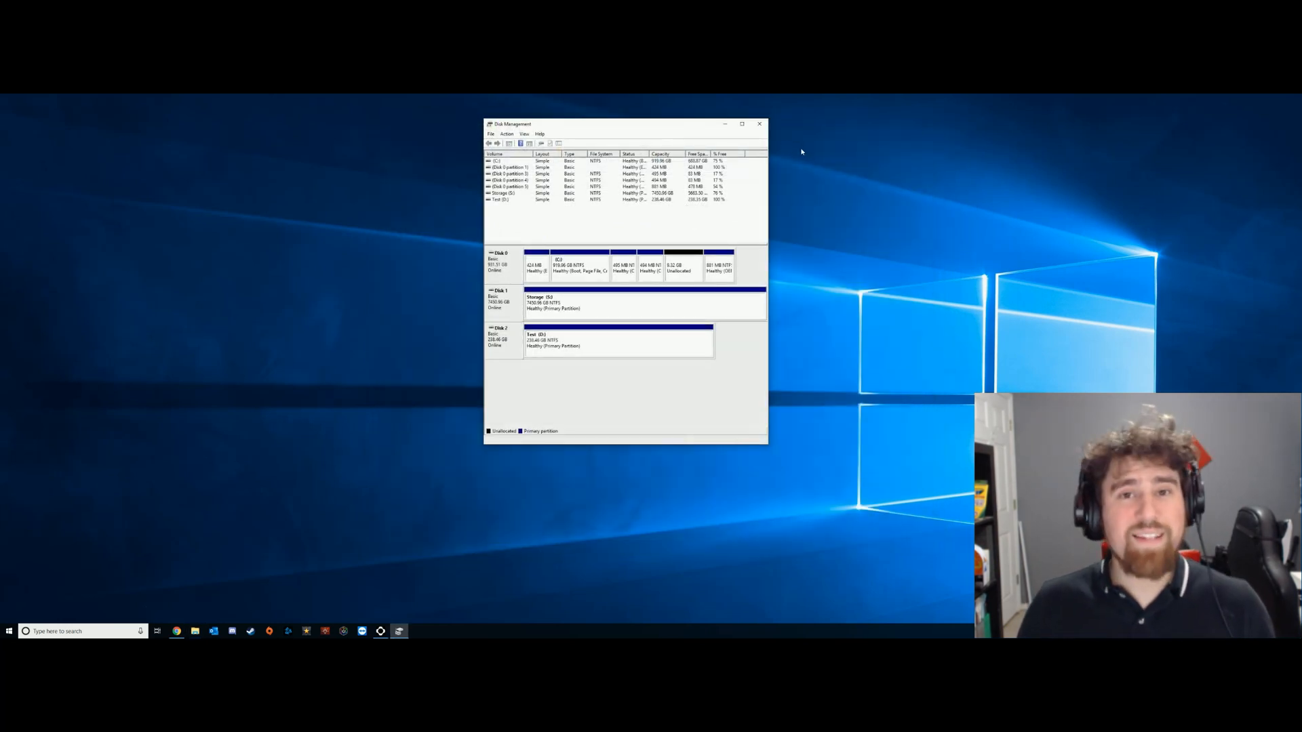